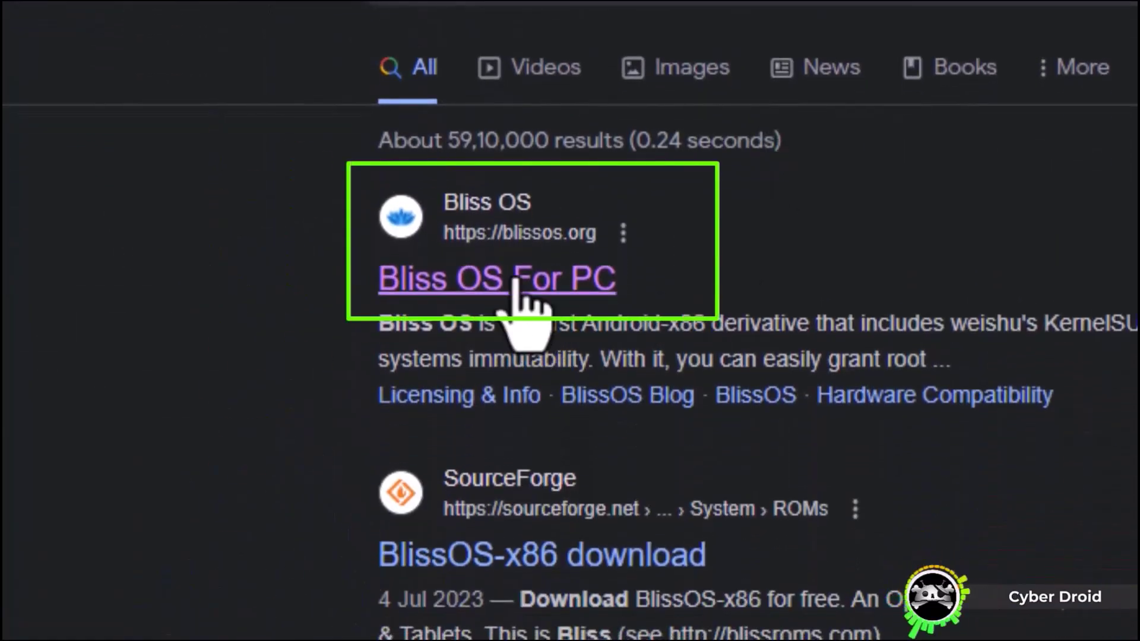
# Open the Bliss OS website from the search results and go to its download page, dismissing the advertisement.
pyautogui.click(514, 281)
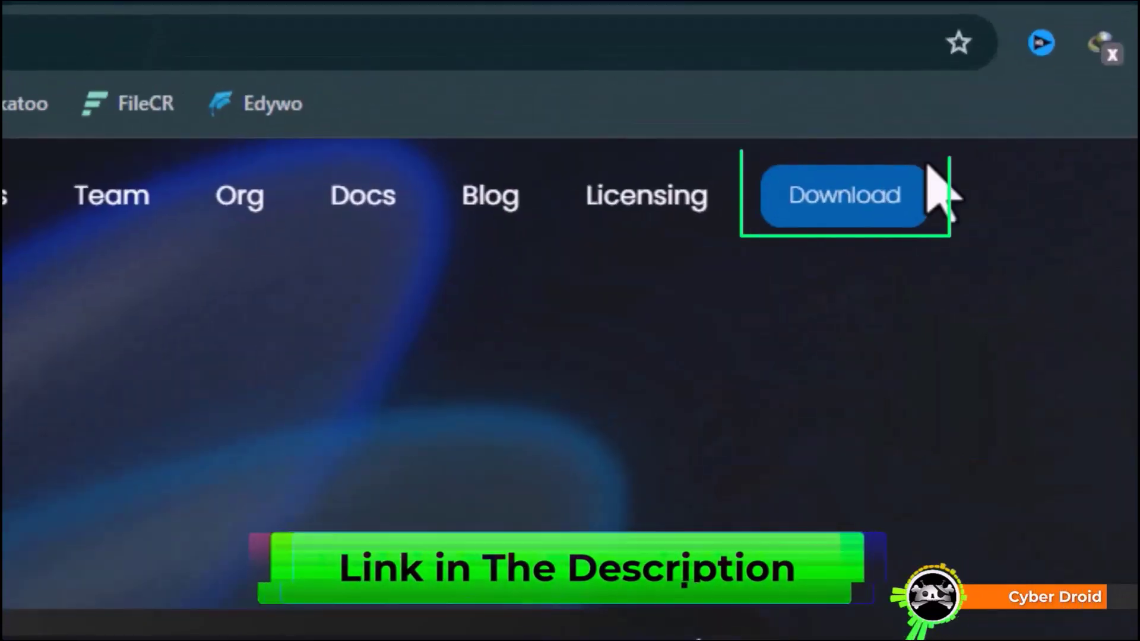
pyautogui.click(834, 213)
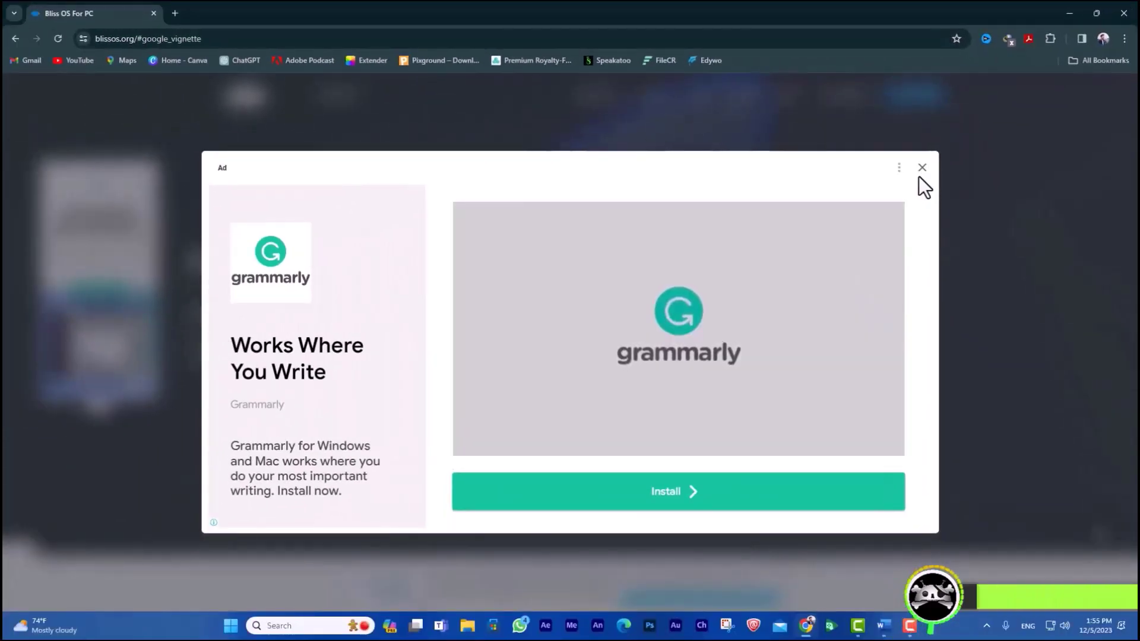
pyautogui.click(920, 168)
pyautogui.click(921, 100)
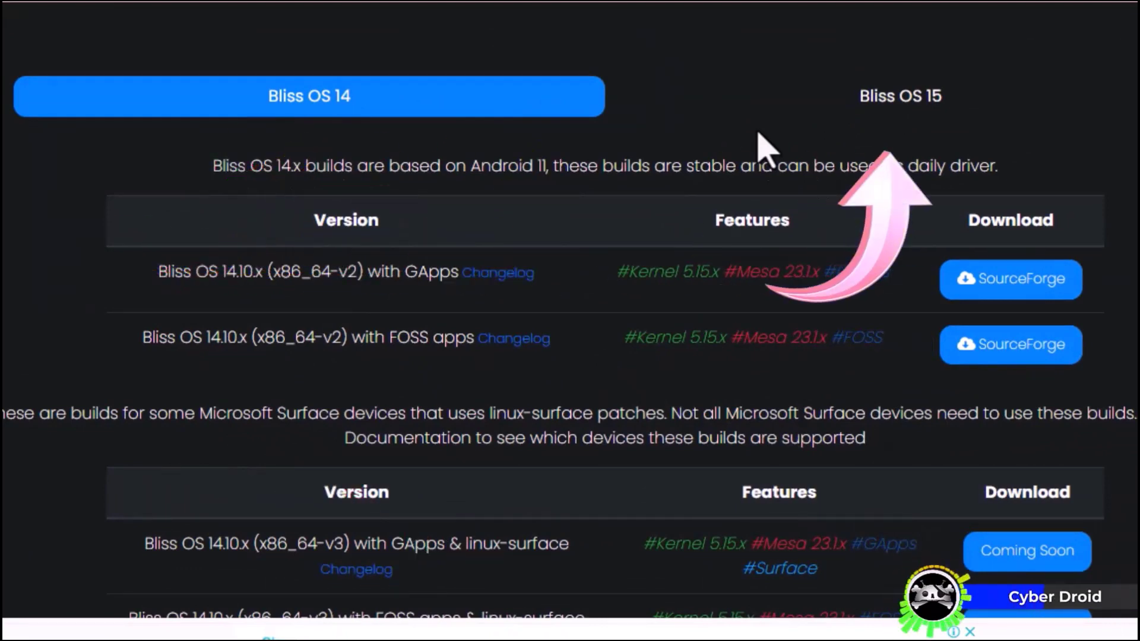
# Show the Bliss OS 15 builds and open the SourceForge download for Bliss OS 15.8.x (x86_64-v2) with GApps.
pyautogui.click(871, 106)
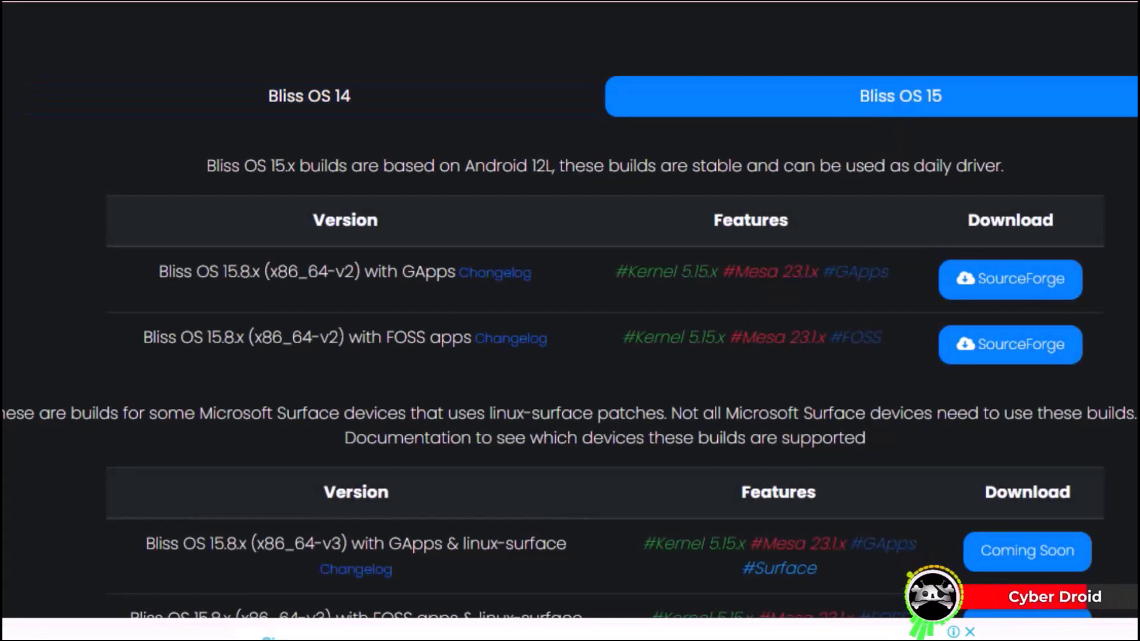
pyautogui.scroll(-2, 332, 331)
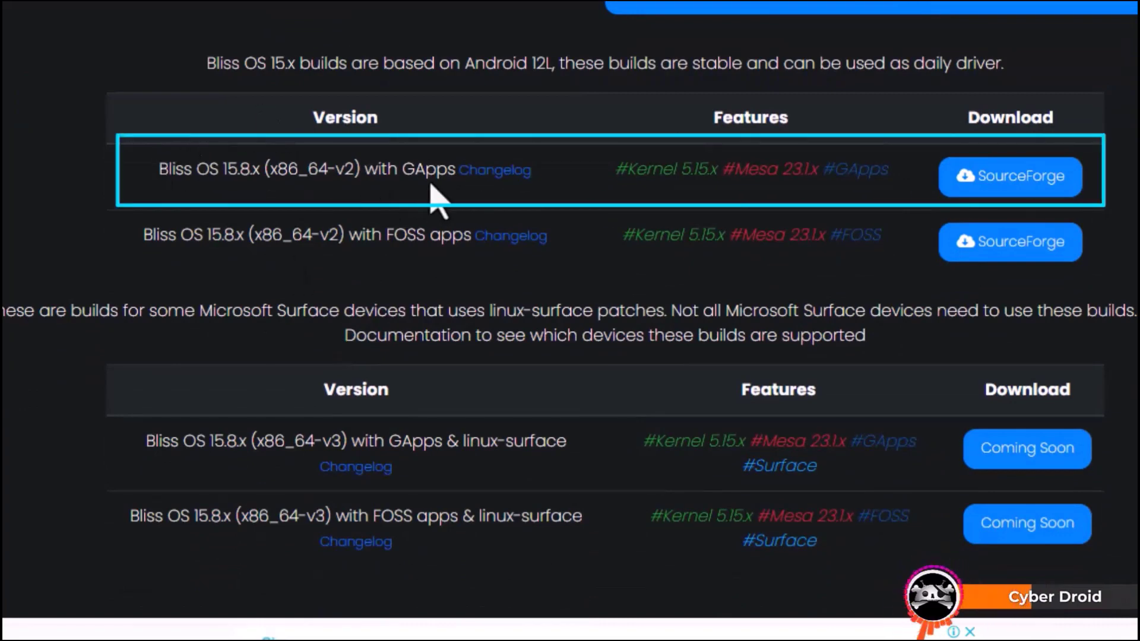
pyautogui.moveTo(444, 184); pyautogui.dragTo(127, 208)
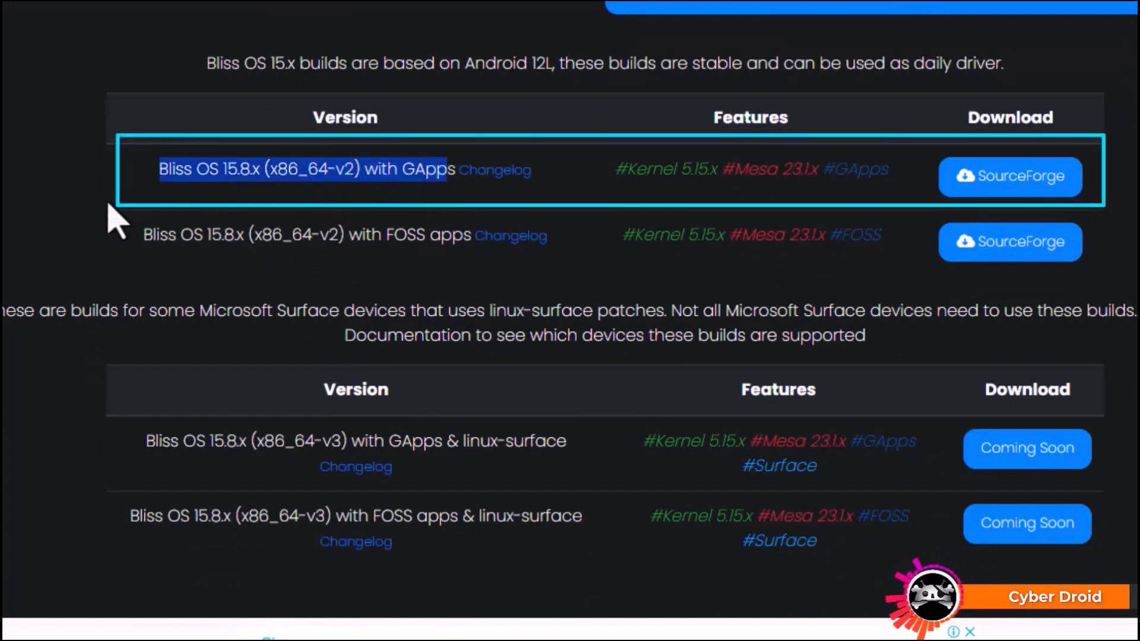
pyautogui.click(111, 215)
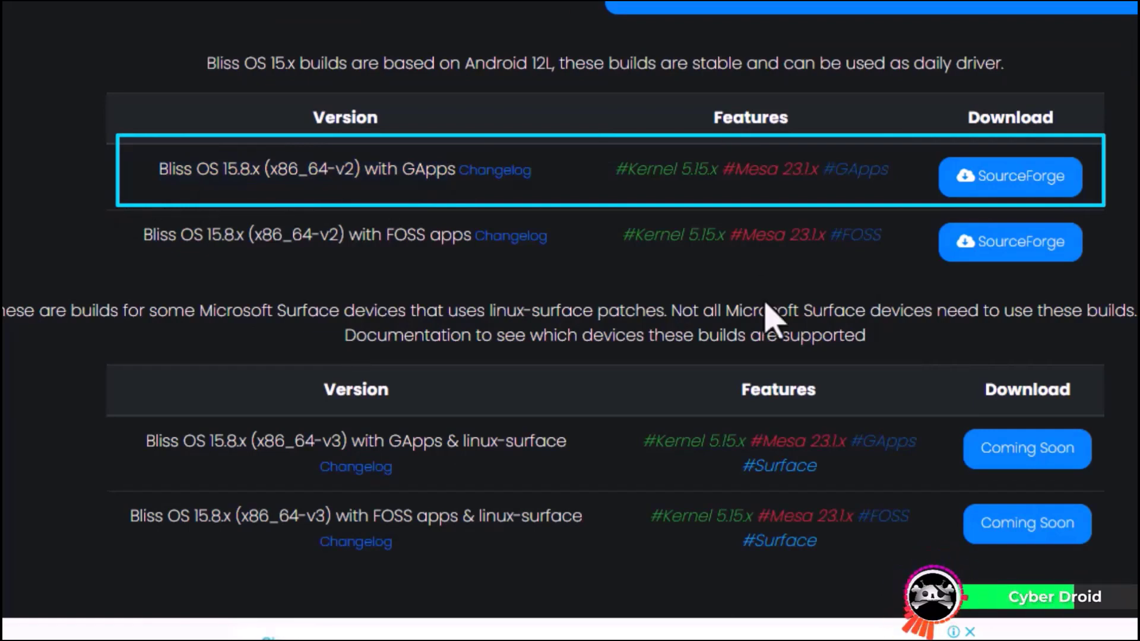
pyautogui.click(998, 178)
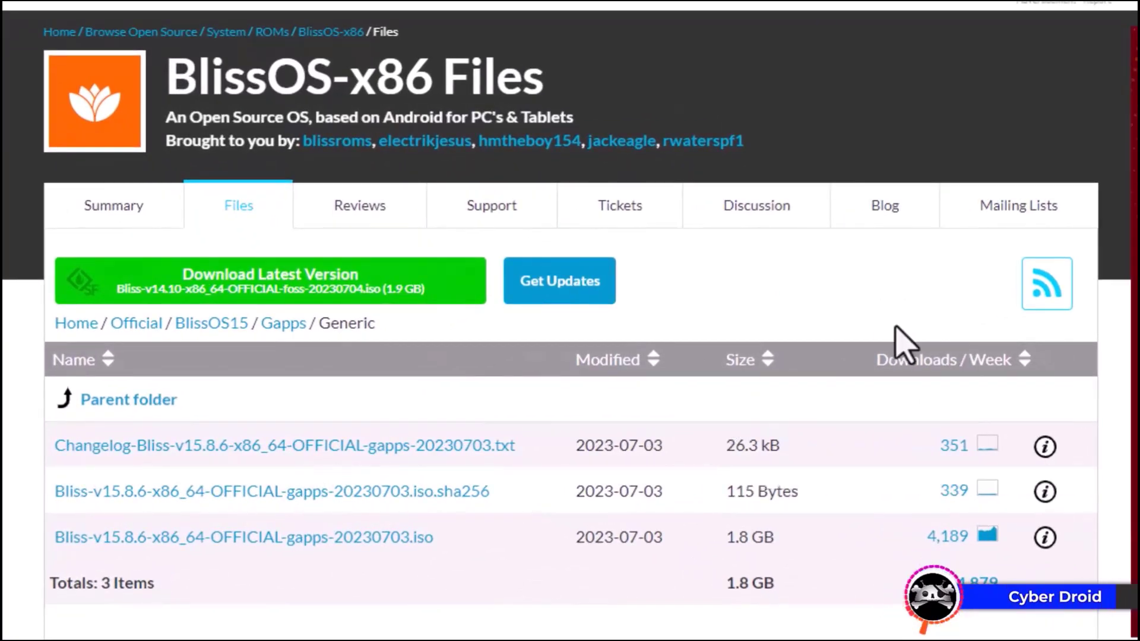
# Download the Bliss-v15.8.6-x86_64-OFFICIAL-gapps-20230703.iso file from the BlissOS-x86 file list.
pyautogui.scroll(-2, 895, 496)
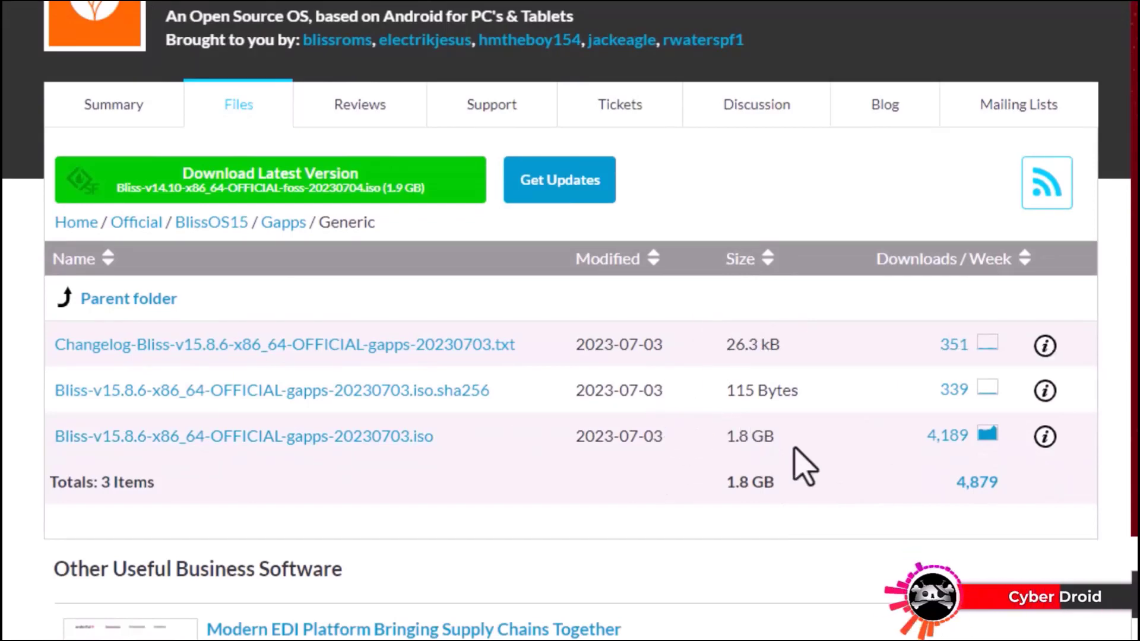
pyautogui.moveTo(776, 438); pyautogui.dragTo(723, 441)
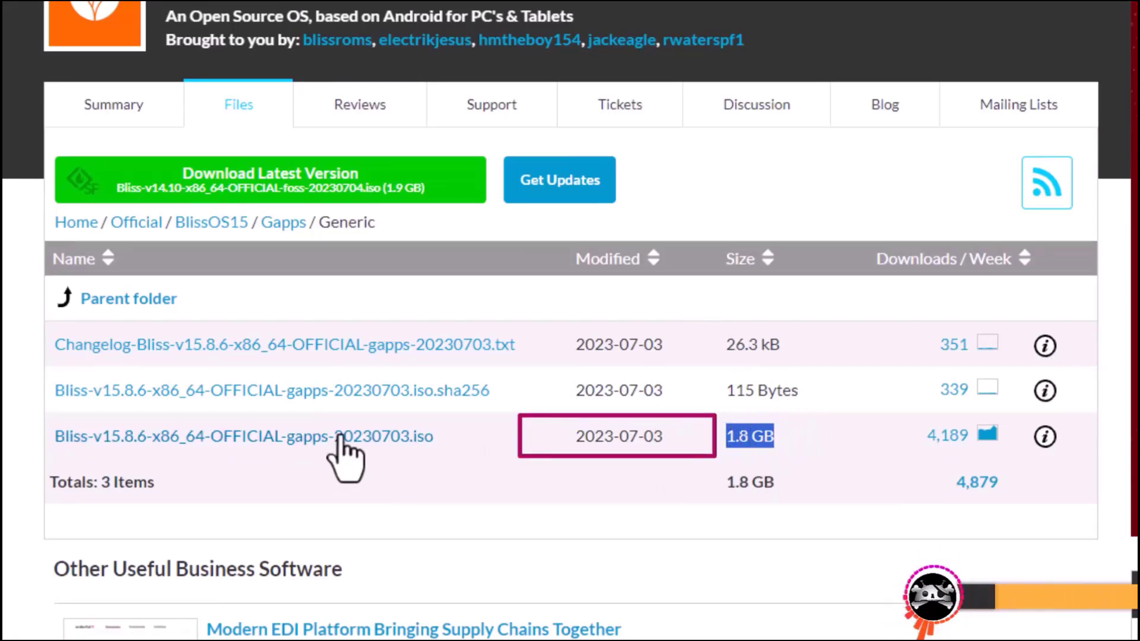
pyautogui.moveTo(457, 433)
pyautogui.mouseDown()
pyautogui.moveTo(403, 444)
pyautogui.moveTo(419, 481)
pyautogui.moveTo(411, 442)
pyautogui.mouseUp()
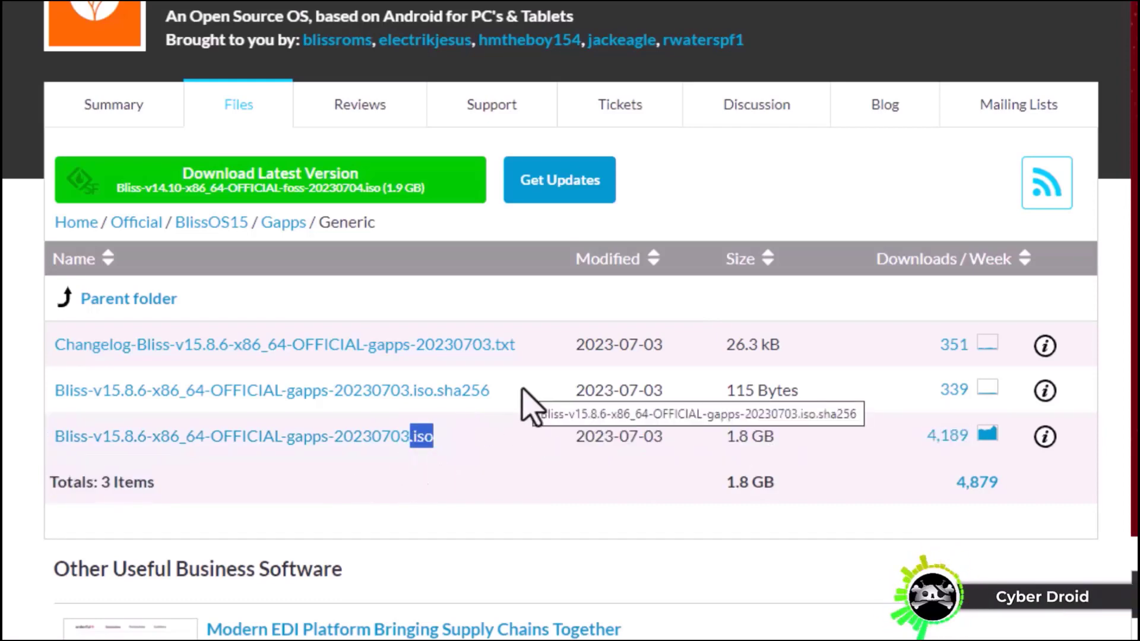
pyautogui.click(337, 438)
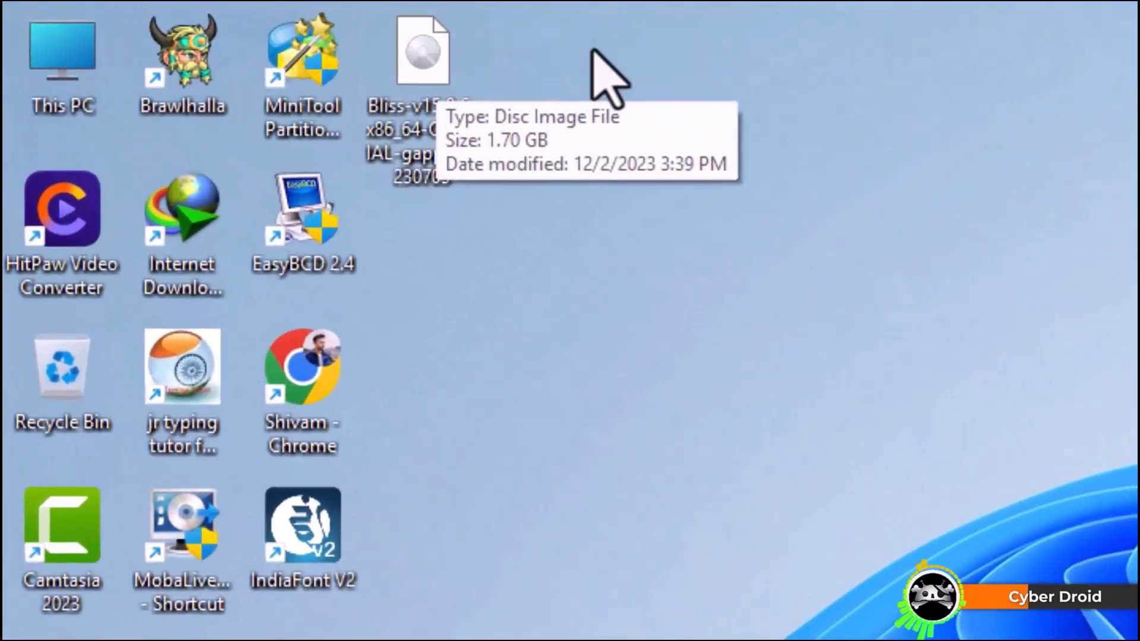
pyautogui.moveTo(224, 18); pyautogui.dragTo(151, 96)
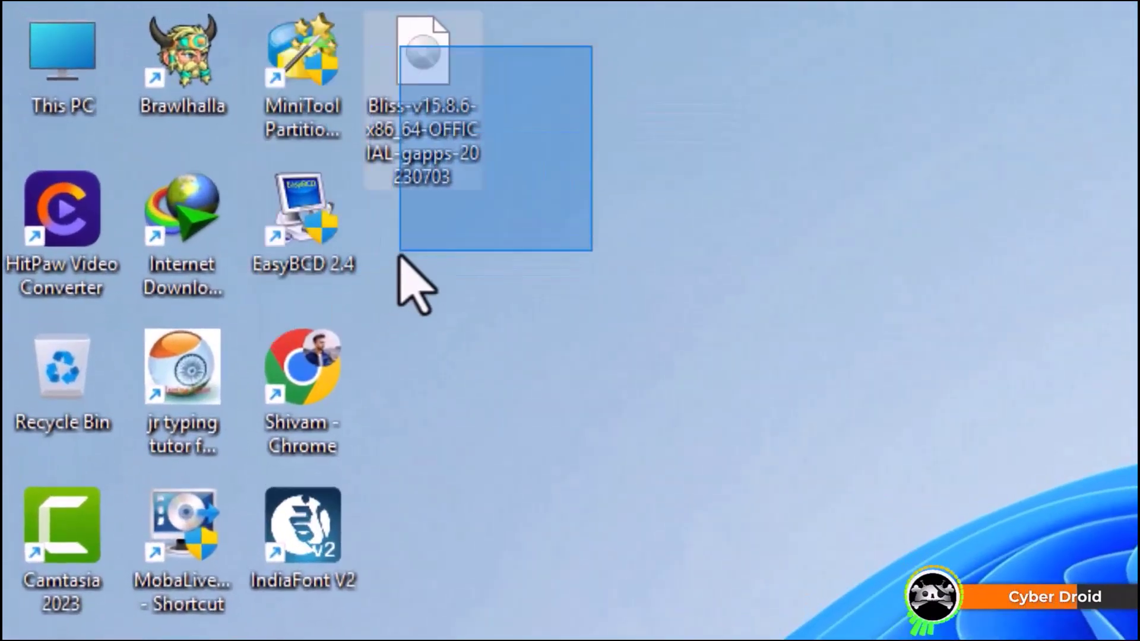
pyautogui.moveTo(399, 256); pyautogui.dragTo(407, 275)
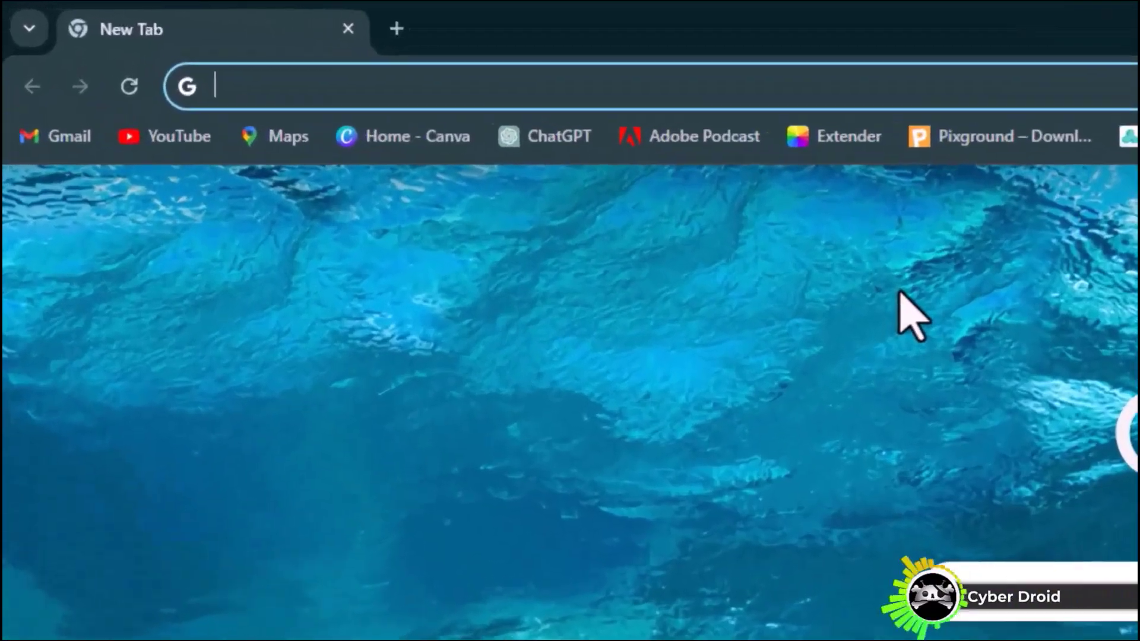
# Search the web for rufus and open the official rufus.ie website.
pyautogui.write('rufus')
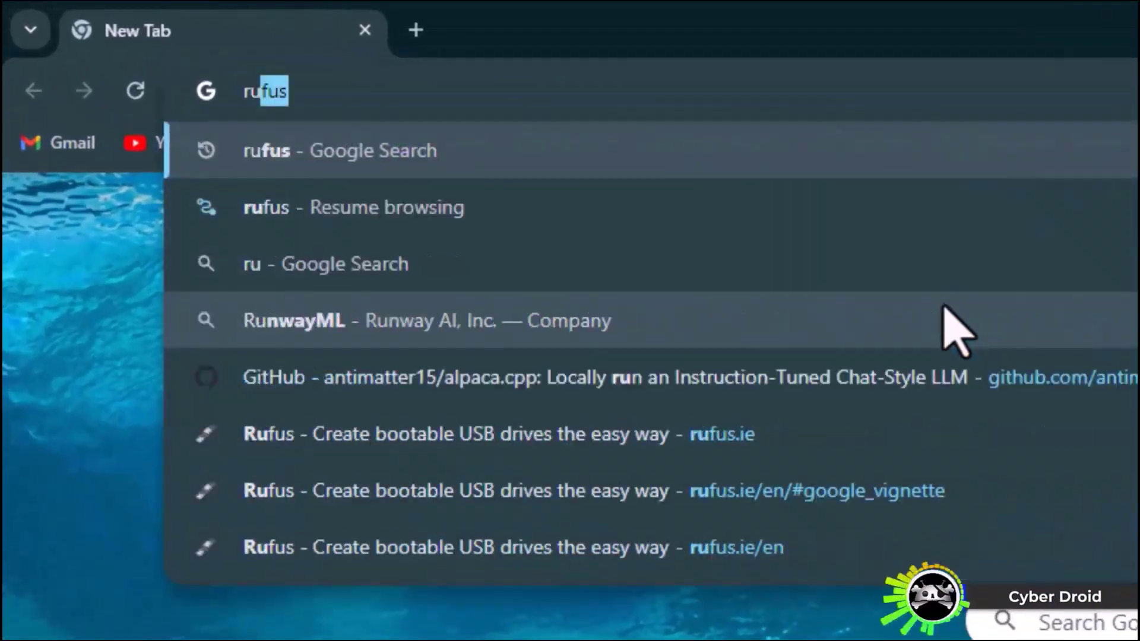
pyautogui.press('Return')
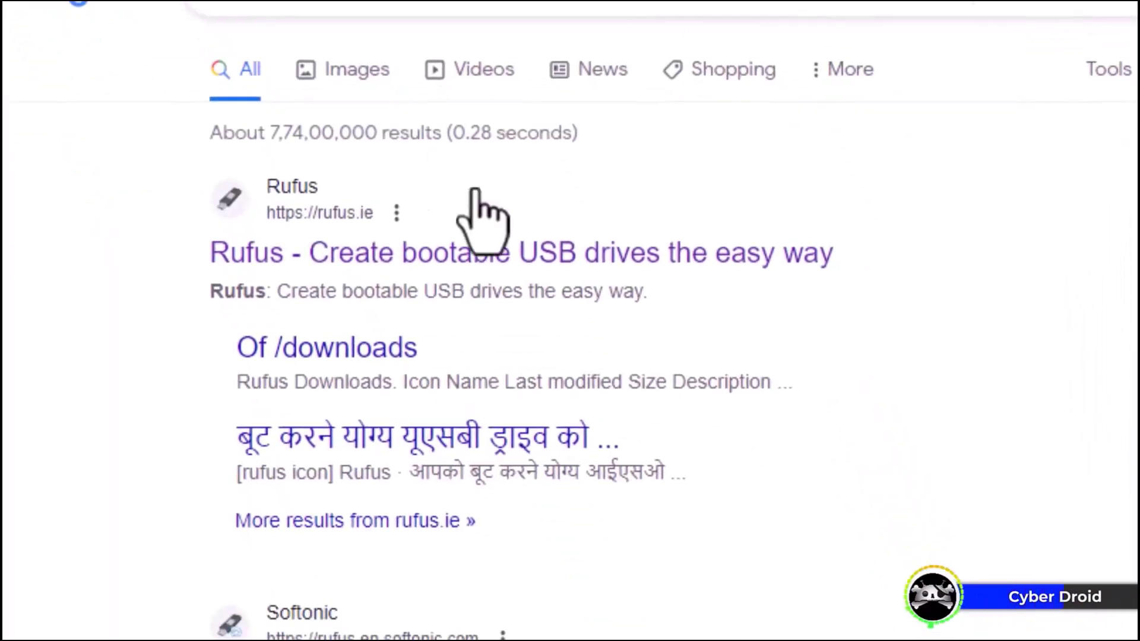
pyautogui.click(483, 249)
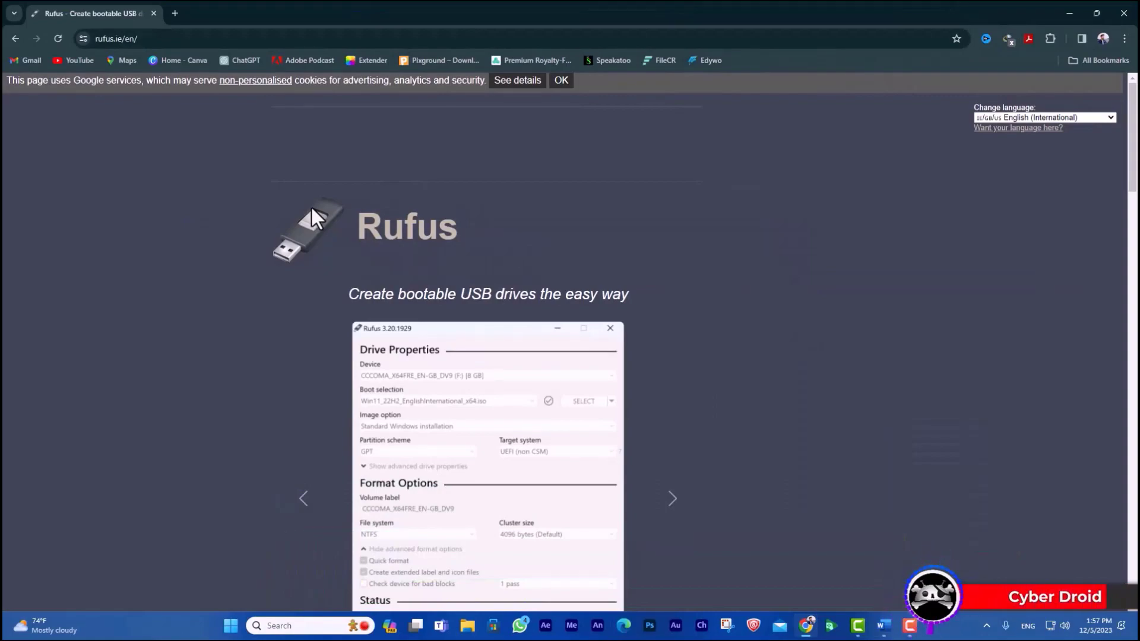
# Download the standard Windows x64 release rufus-4.3.exe, dismissing the advertisement.
pyautogui.scroll(-5, 486, 449)
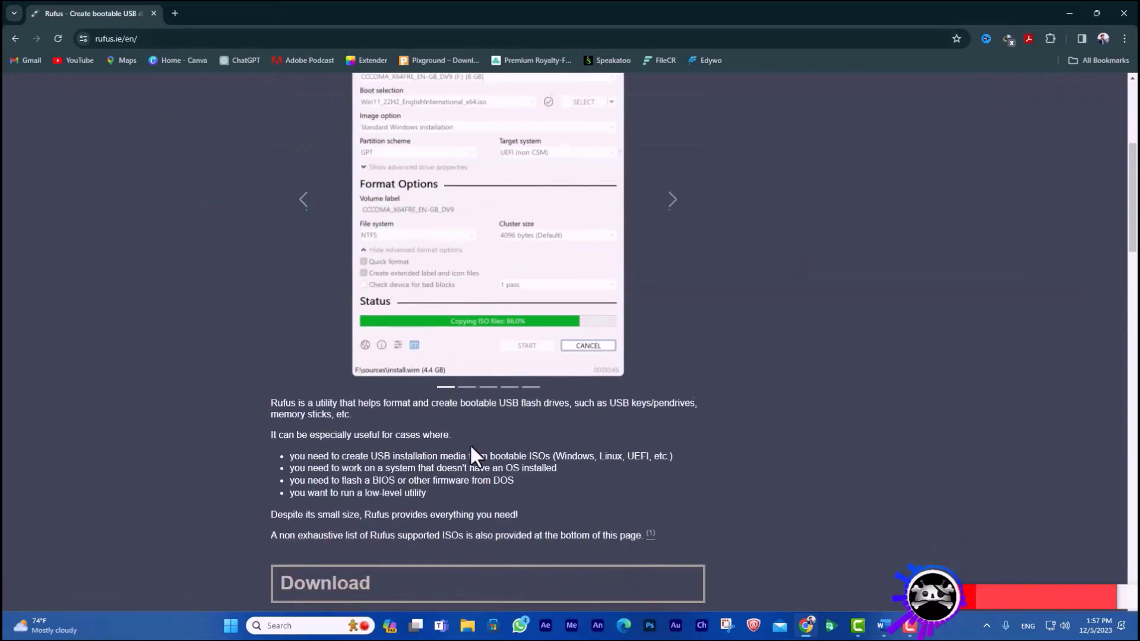
pyautogui.scroll(-2, 494, 536)
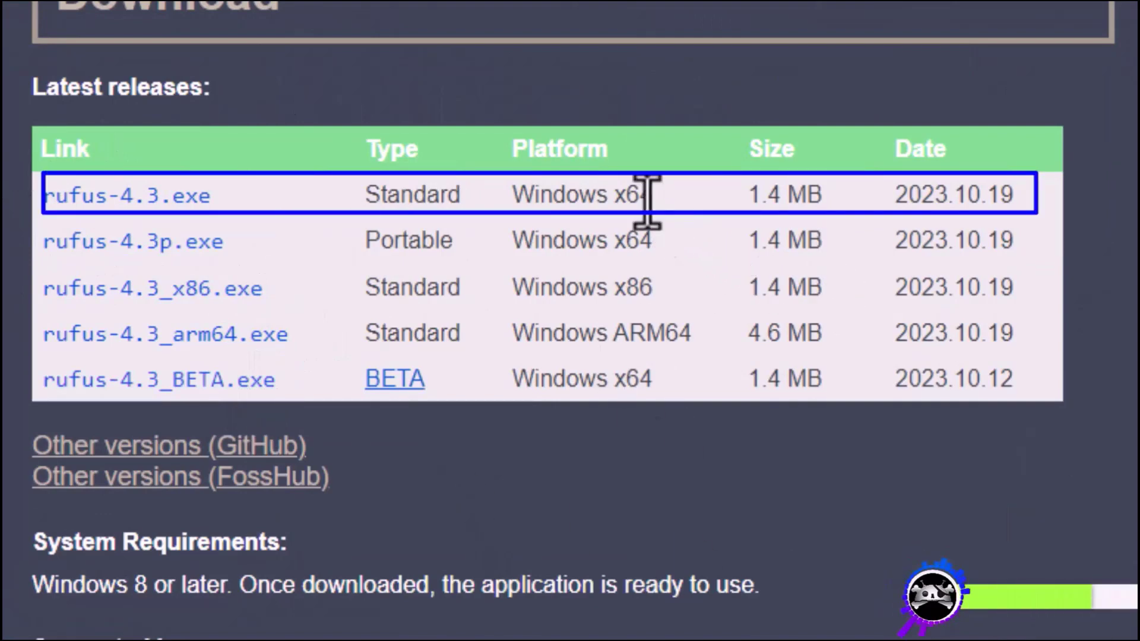
pyautogui.moveTo(646, 202); pyautogui.dragTo(516, 209)
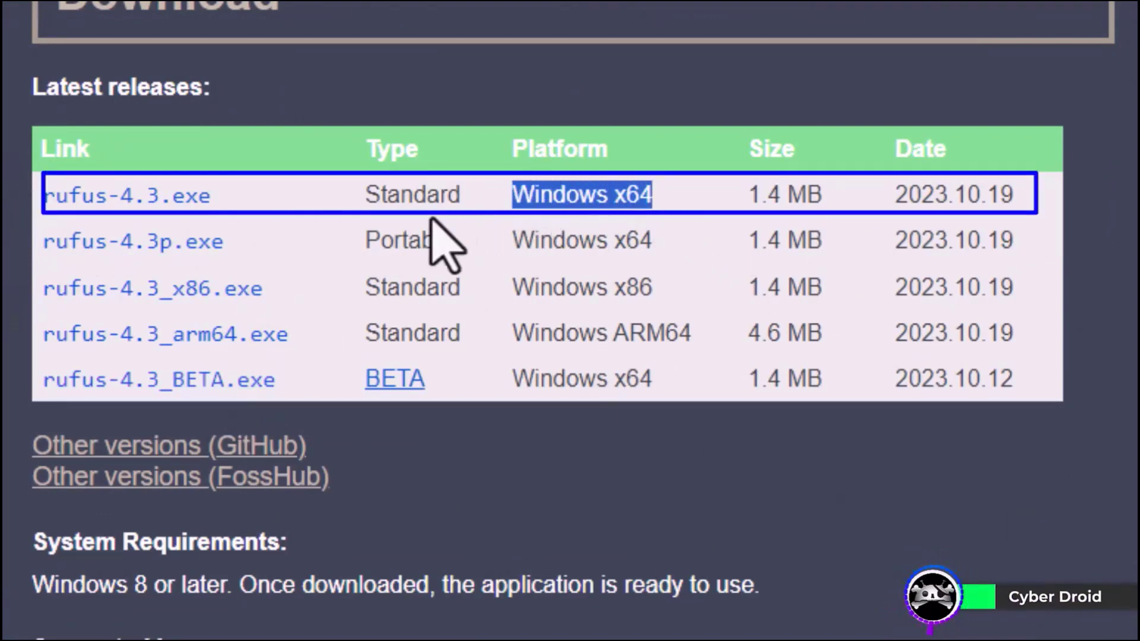
pyautogui.click(134, 199)
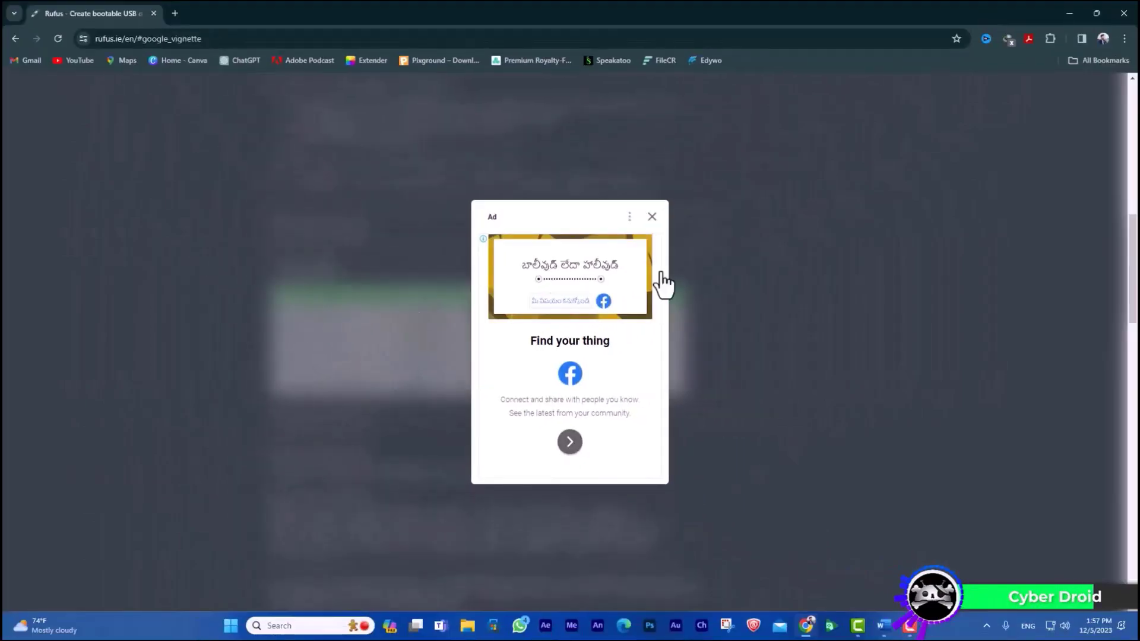
pyautogui.click(652, 216)
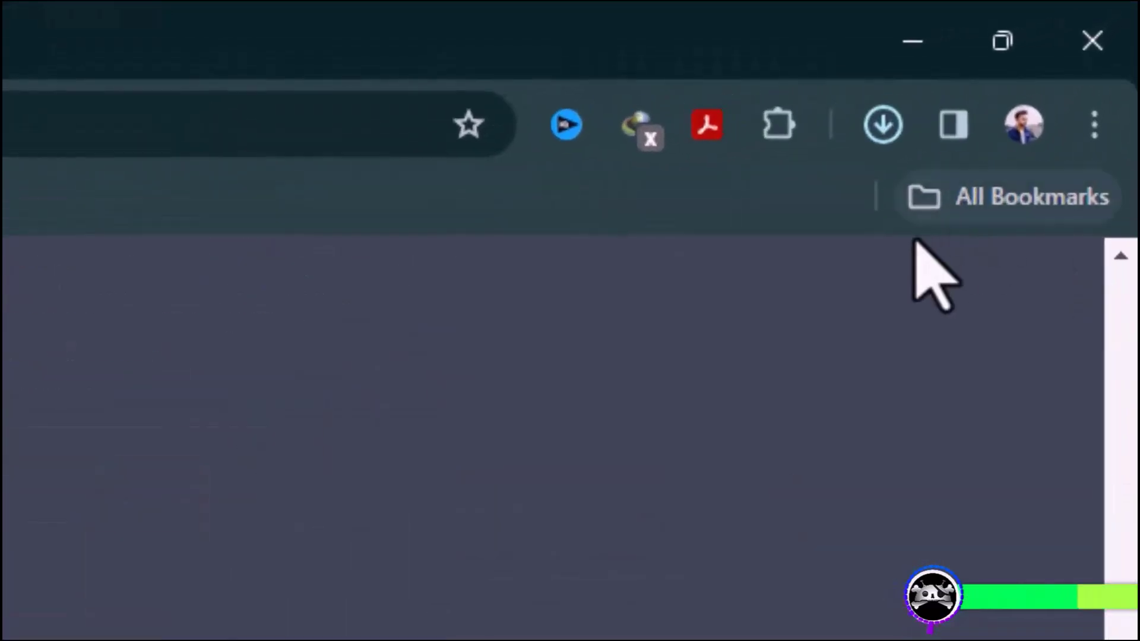
# Launch the downloaded rufus-4.3.exe and choose the 64 GB USB drive (I:) as the device.
pyautogui.click(862, 126)
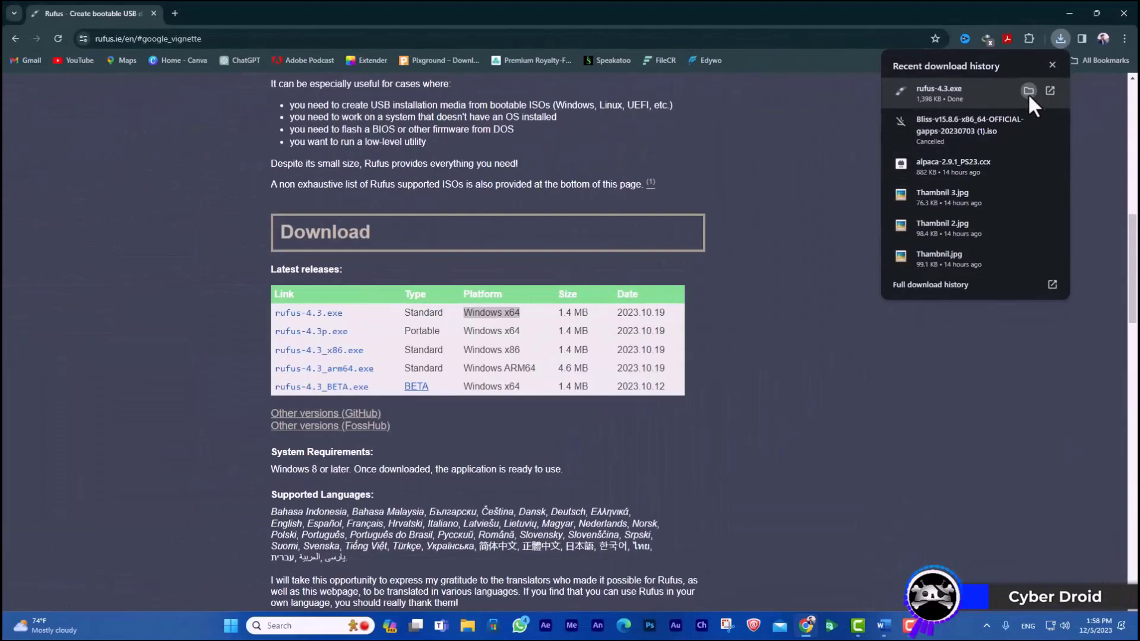
pyautogui.click(973, 137)
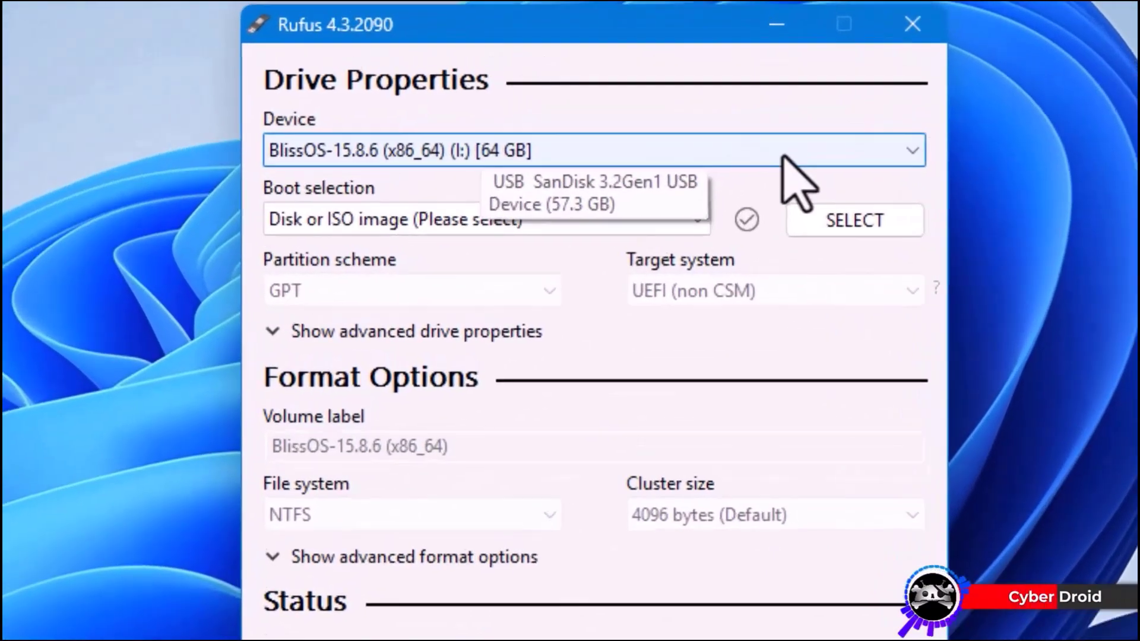
pyautogui.click(782, 116)
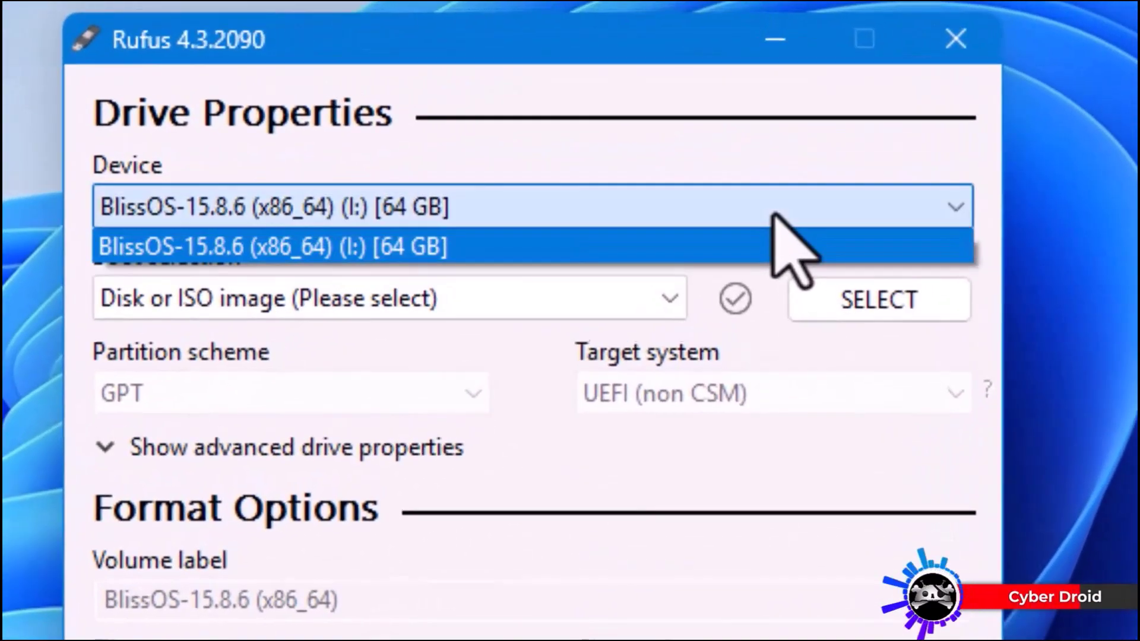
pyautogui.click(409, 256)
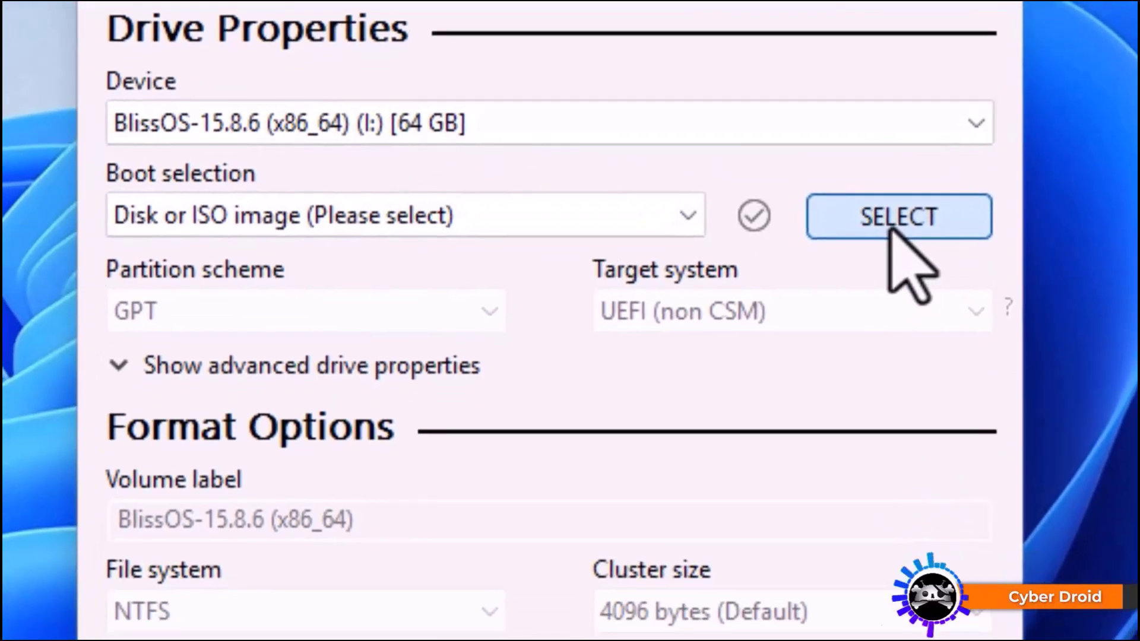
# Load Bliss-v15.8.6-x86_64-OFFICIAL-gapps-20230703.iso from the Desktop as the boot image and set the partition scheme to GPT.
pyautogui.click(876, 320)
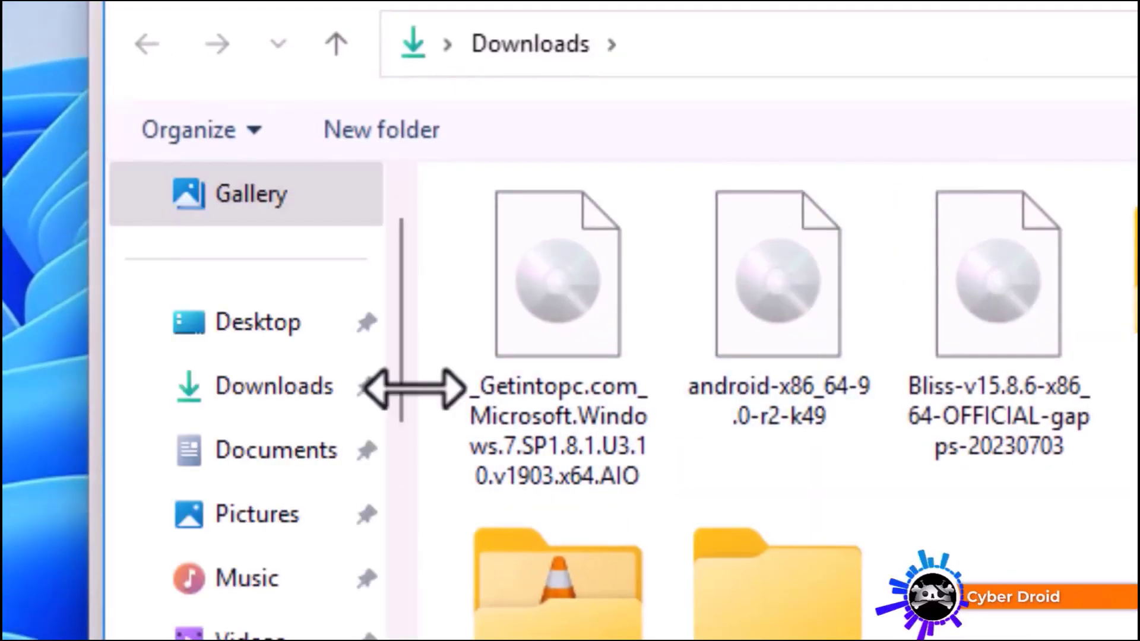
pyautogui.click(297, 335)
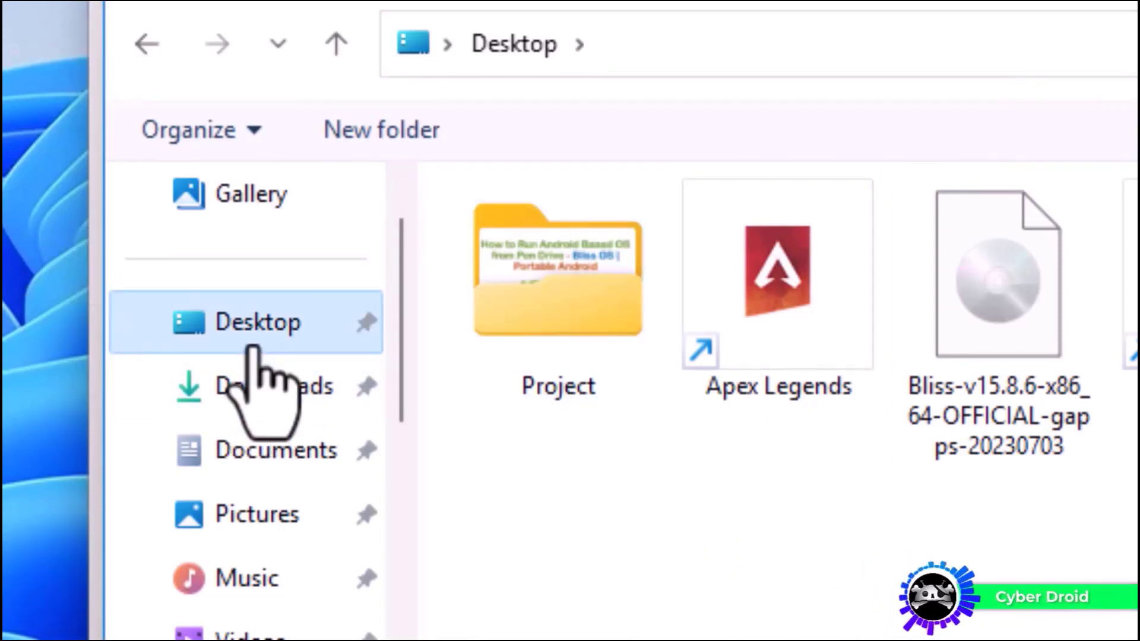
pyautogui.click(926, 362)
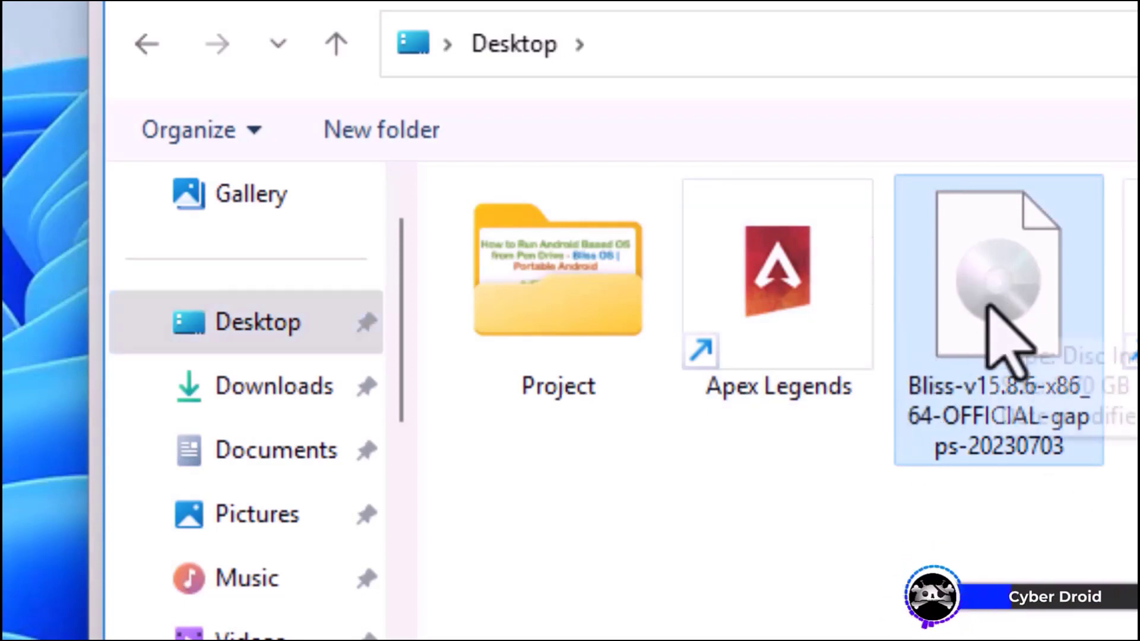
pyautogui.press('Return')
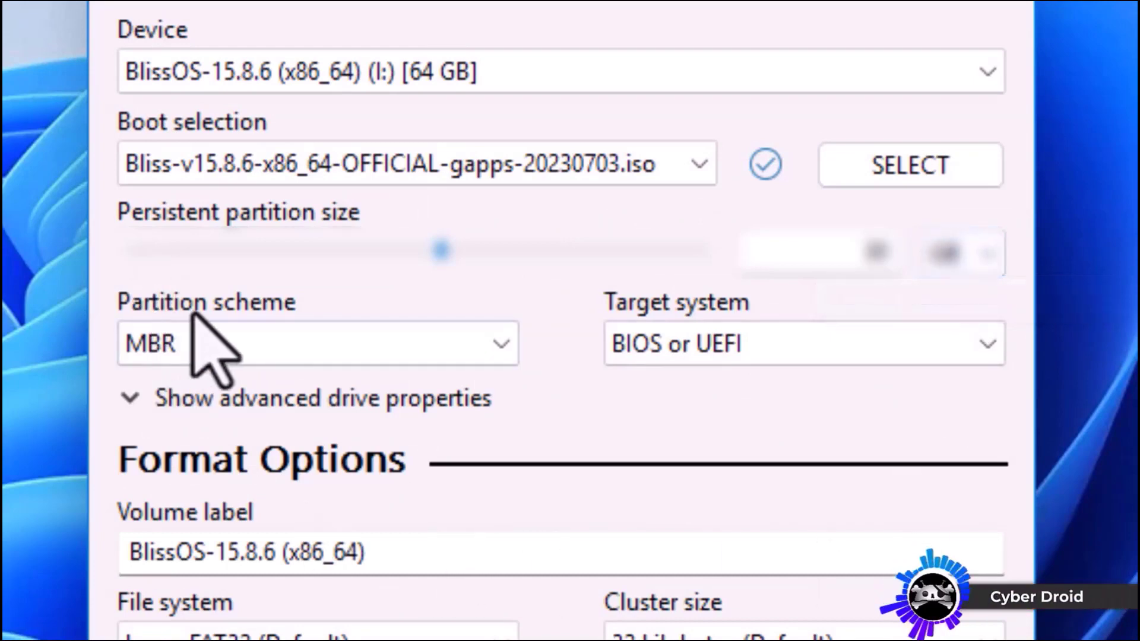
pyautogui.click(242, 343)
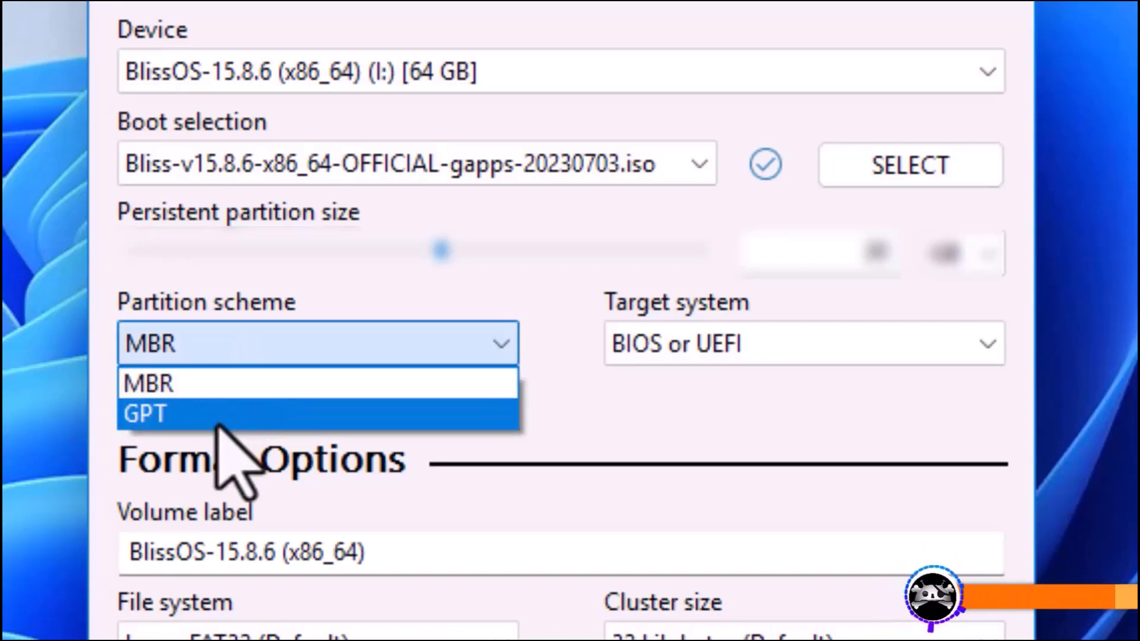
pyautogui.click(245, 417)
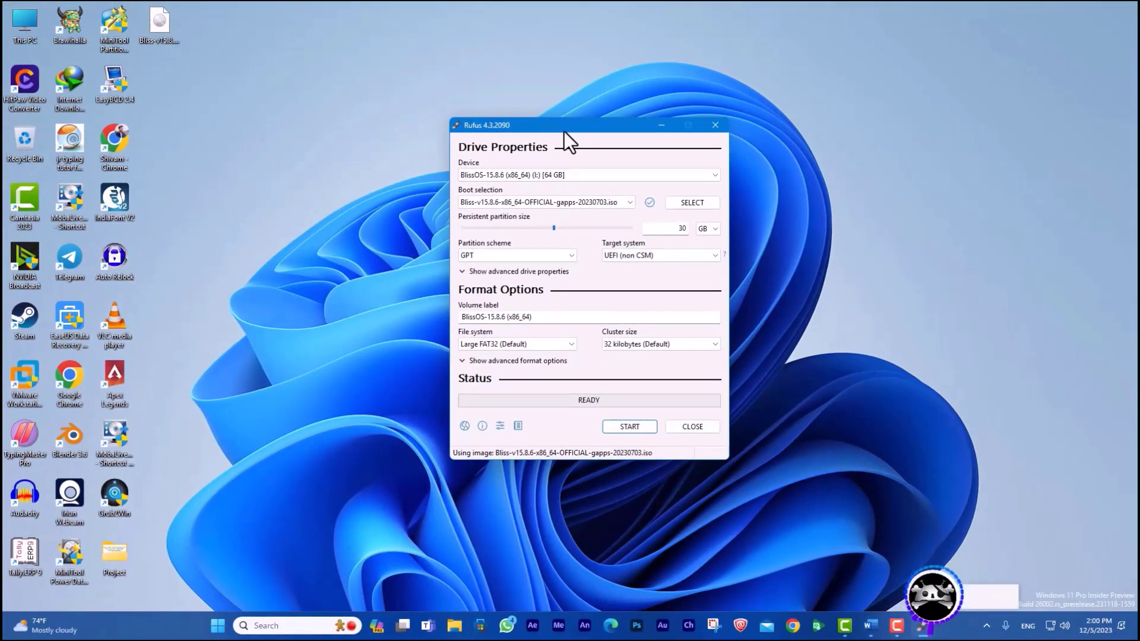
# Find and open the Windows System Information tool to view the system summary.
pyautogui.press('super')
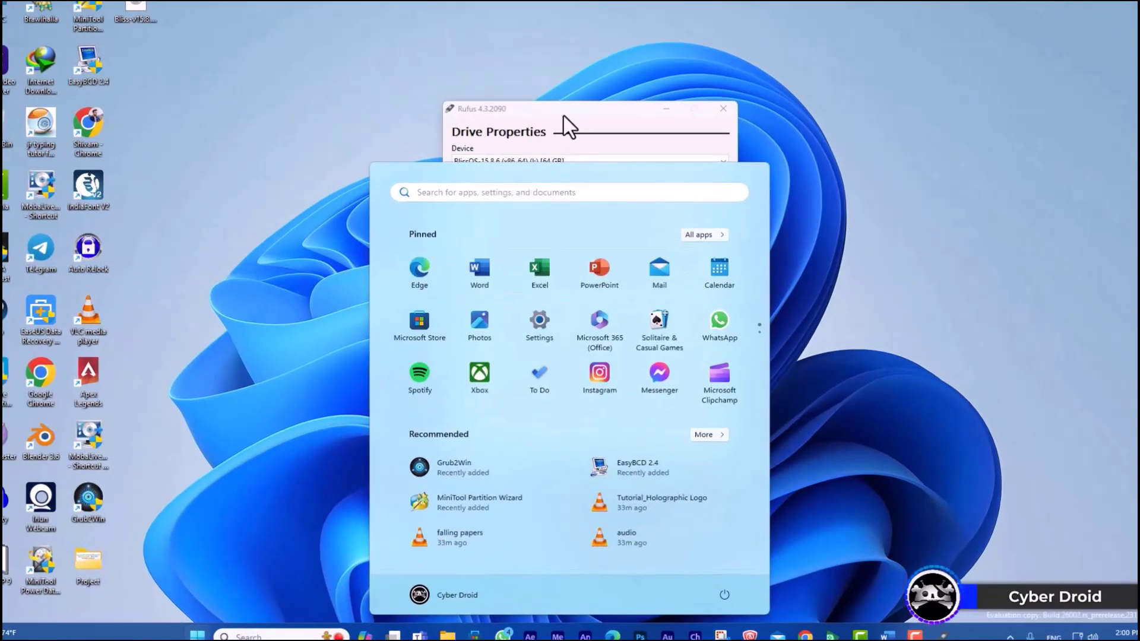
pyautogui.write('ys')
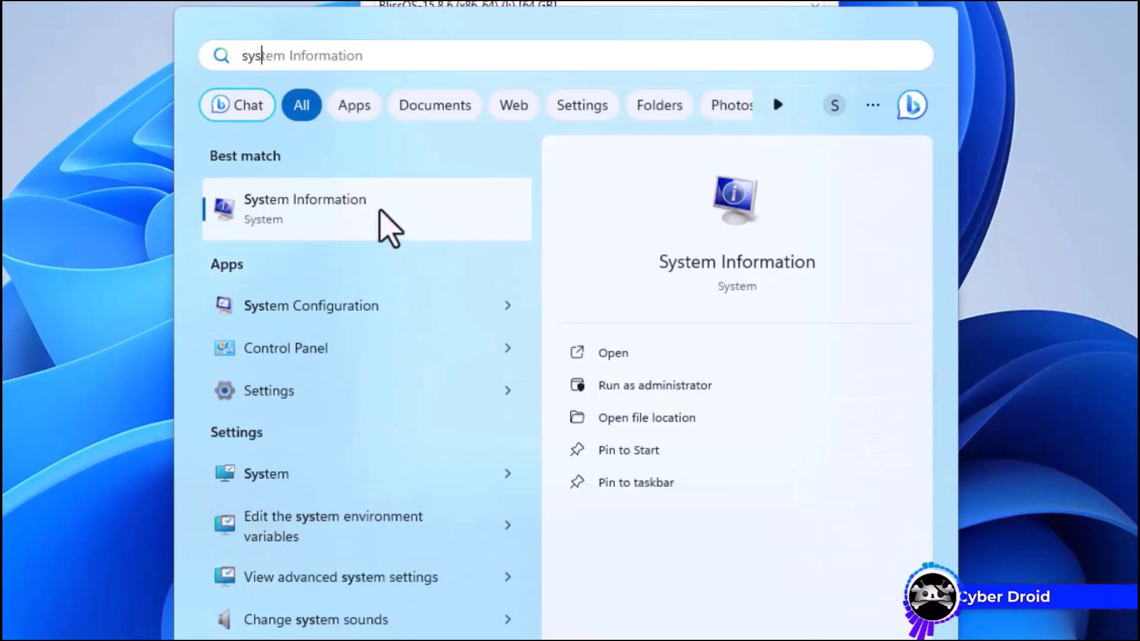
pyautogui.click(381, 211)
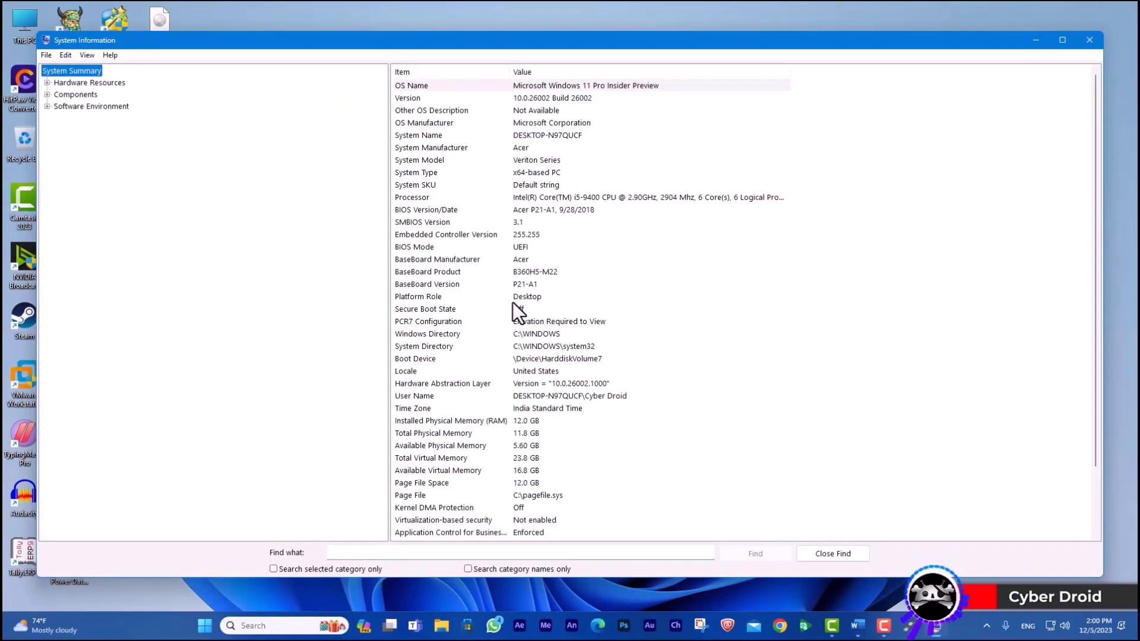
# Check the BIOS Mode entry in the system summary.
pyautogui.click(407, 247)
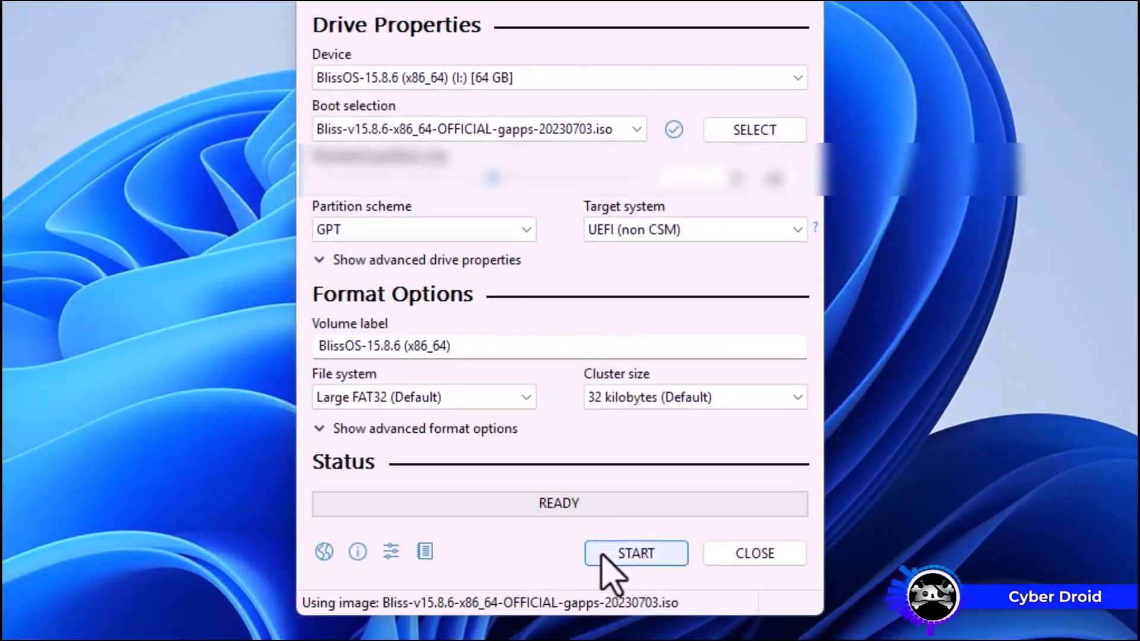
# Write the Bliss OS ISO to the USB drive, accepting the revoked-bootloader and data-loss warnings, and close Rufus when it is done.
pyautogui.click(604, 555)
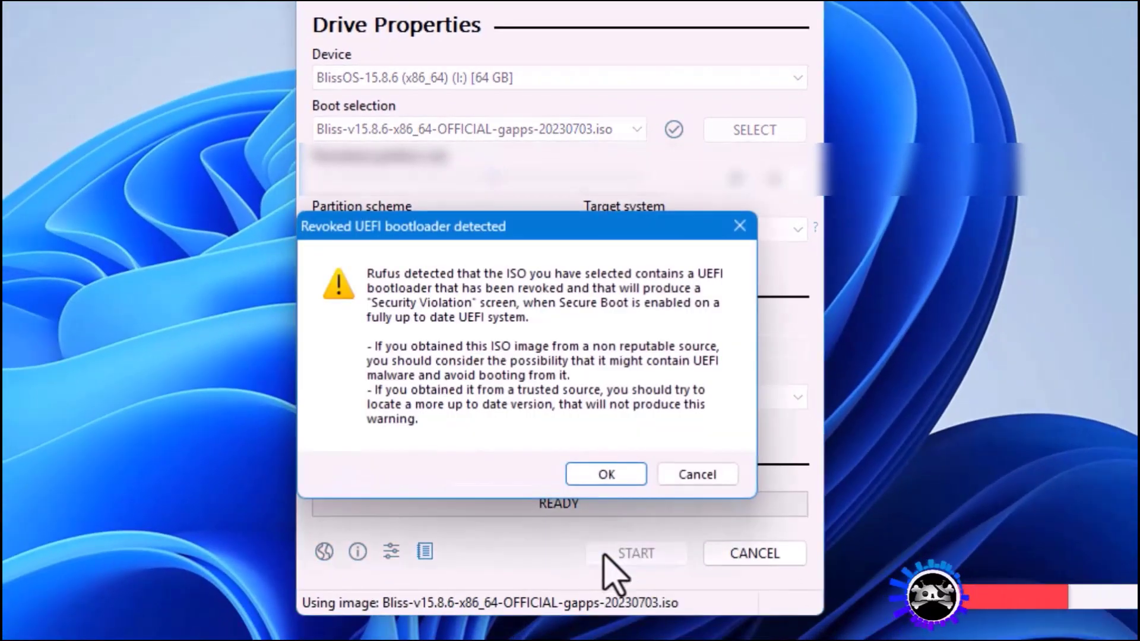
pyautogui.click(623, 481)
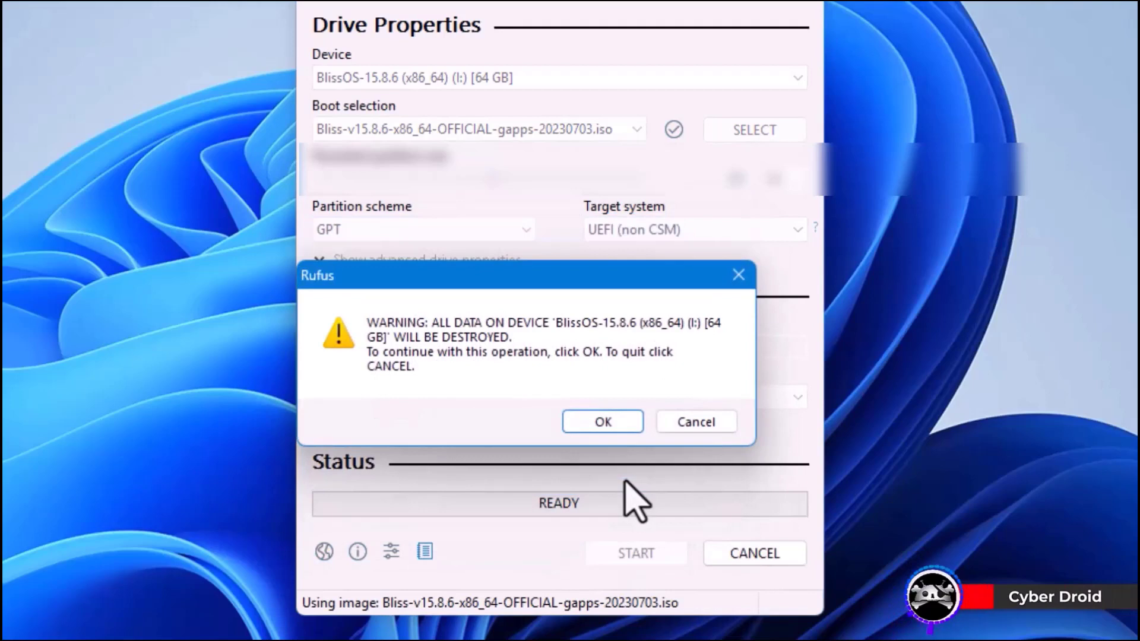
pyautogui.click(603, 422)
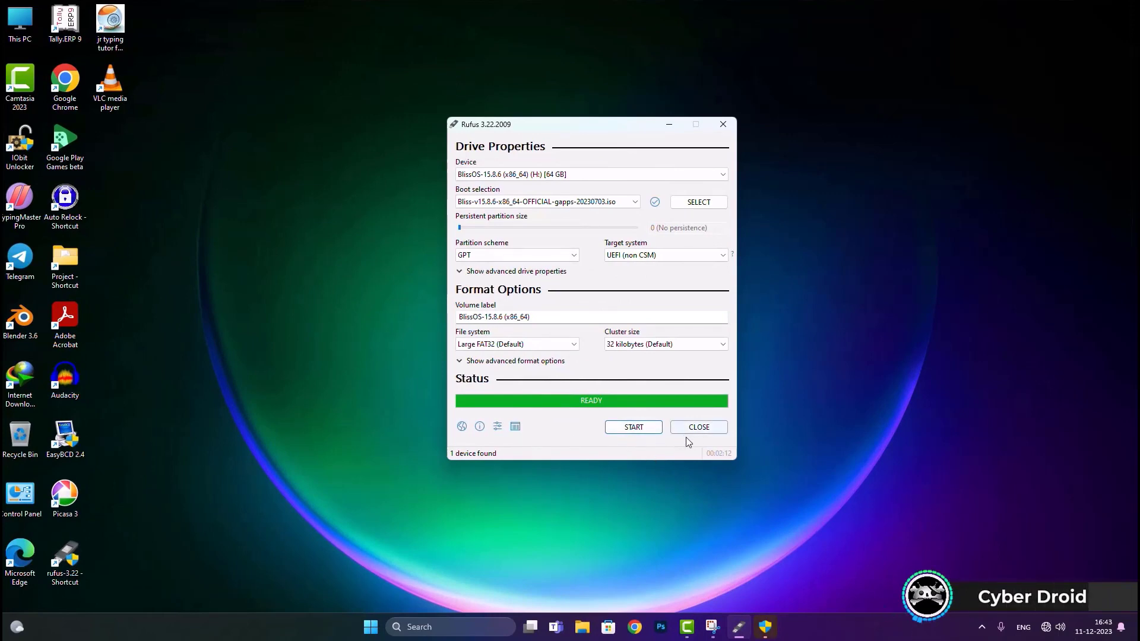
pyautogui.click(698, 428)
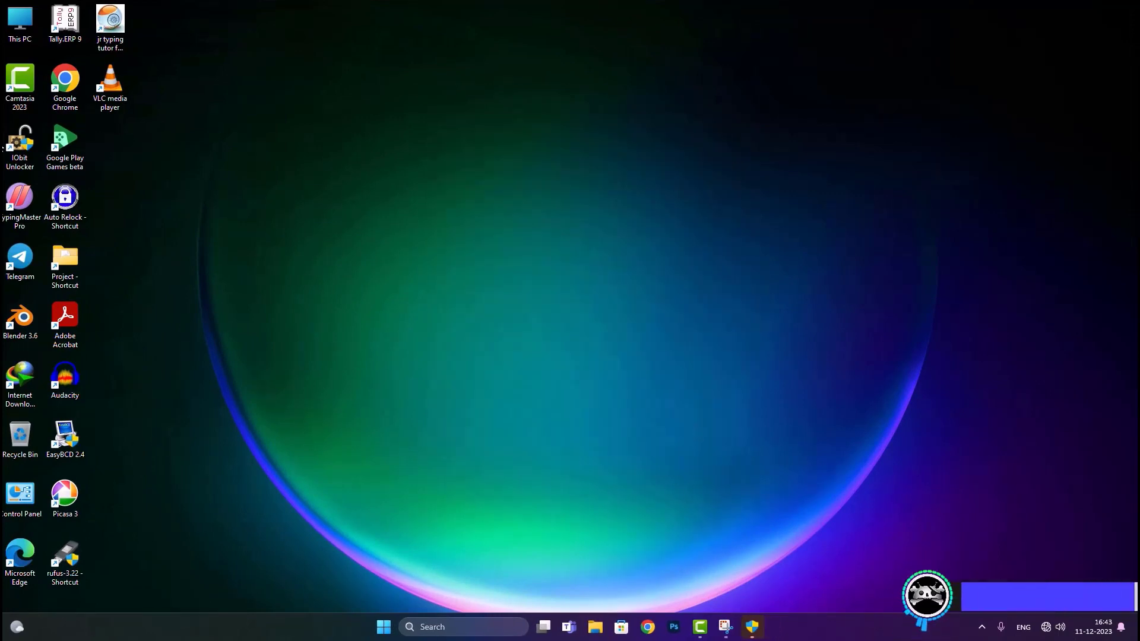
# Open This PC and look over the available drives to pick one with enough free space.
pyautogui.doubleClick(15, 31)
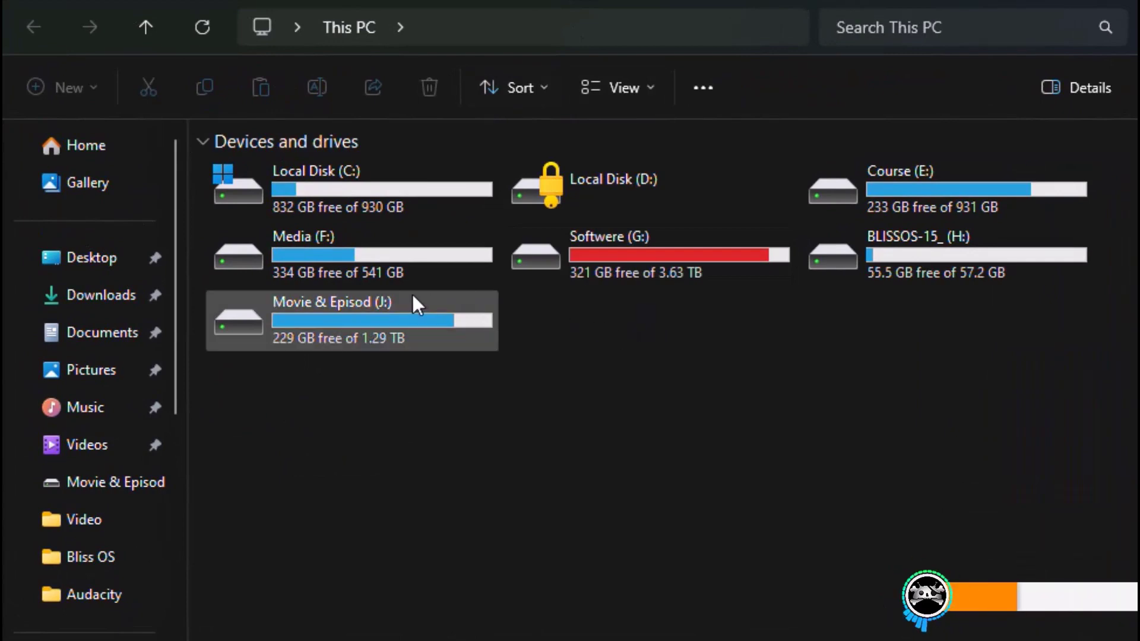
pyautogui.click(649, 261)
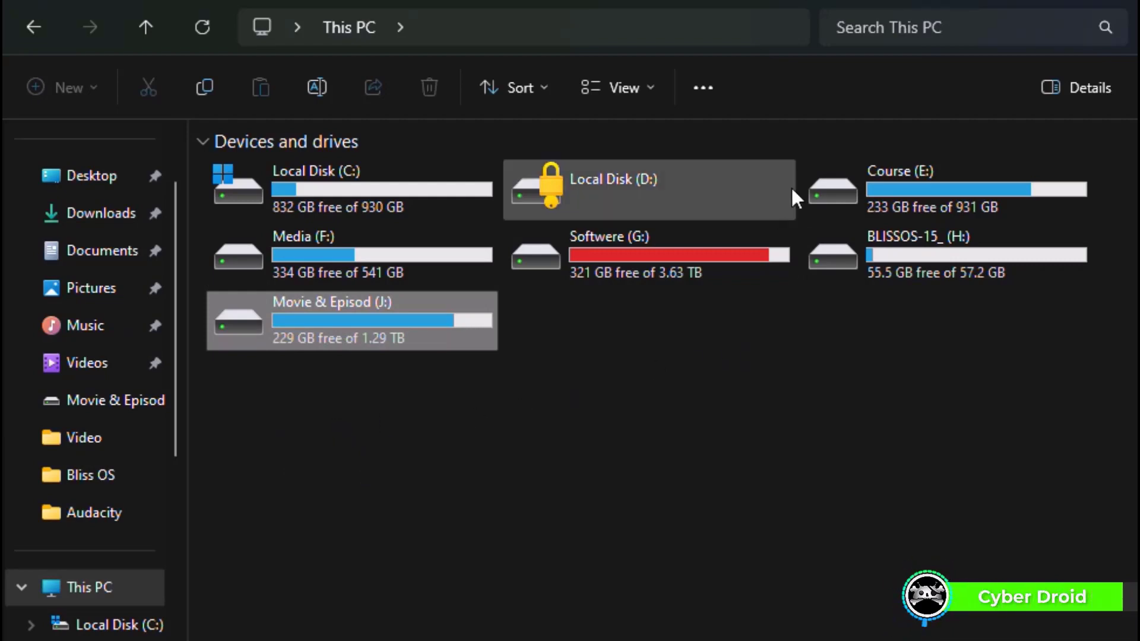
pyautogui.click(900, 190)
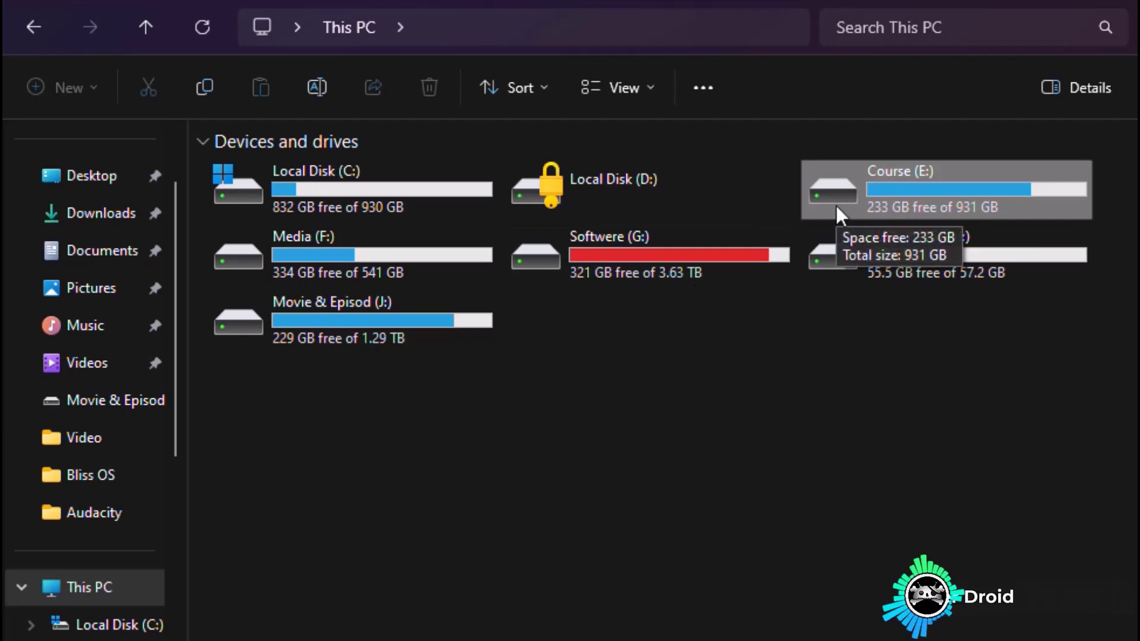
pyautogui.press('Home')
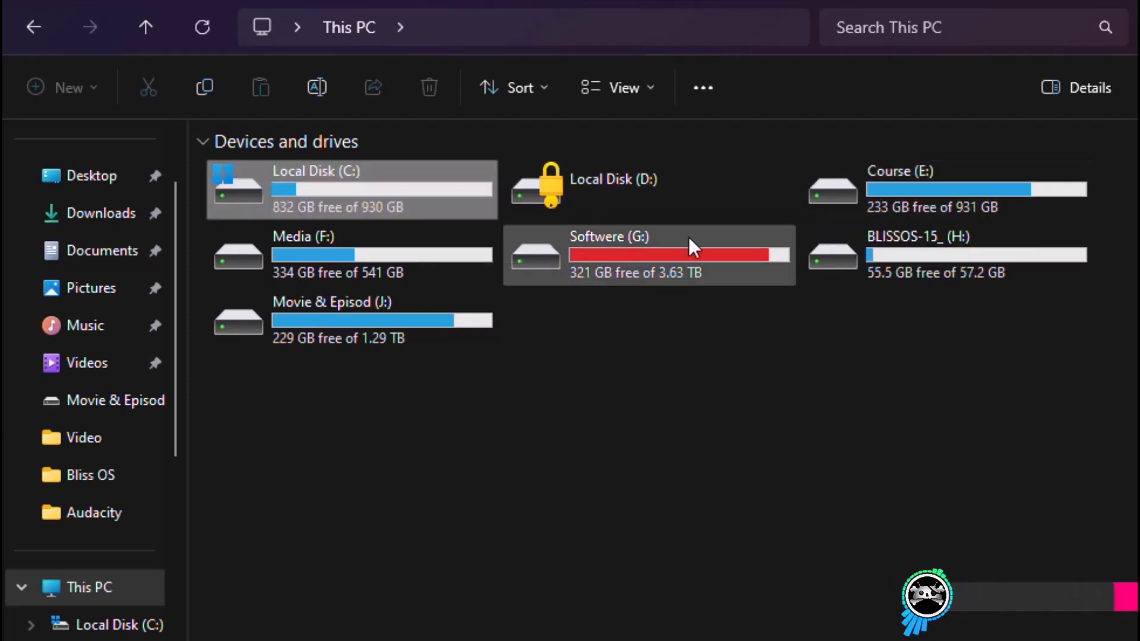
pyautogui.rightClick(415, 196)
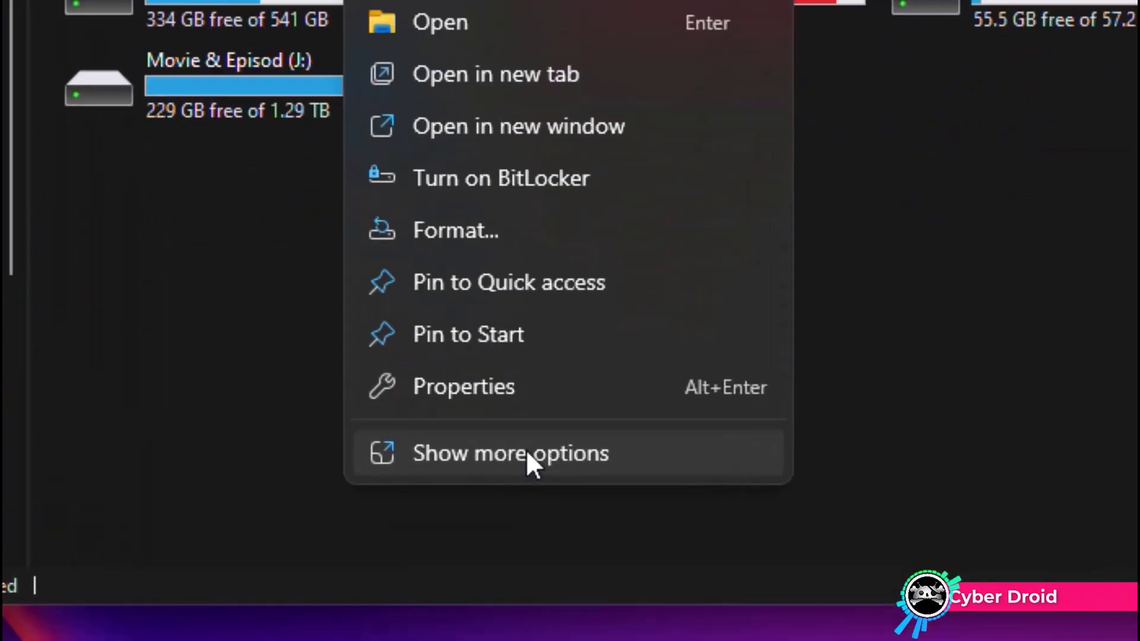
pyautogui.click(527, 454)
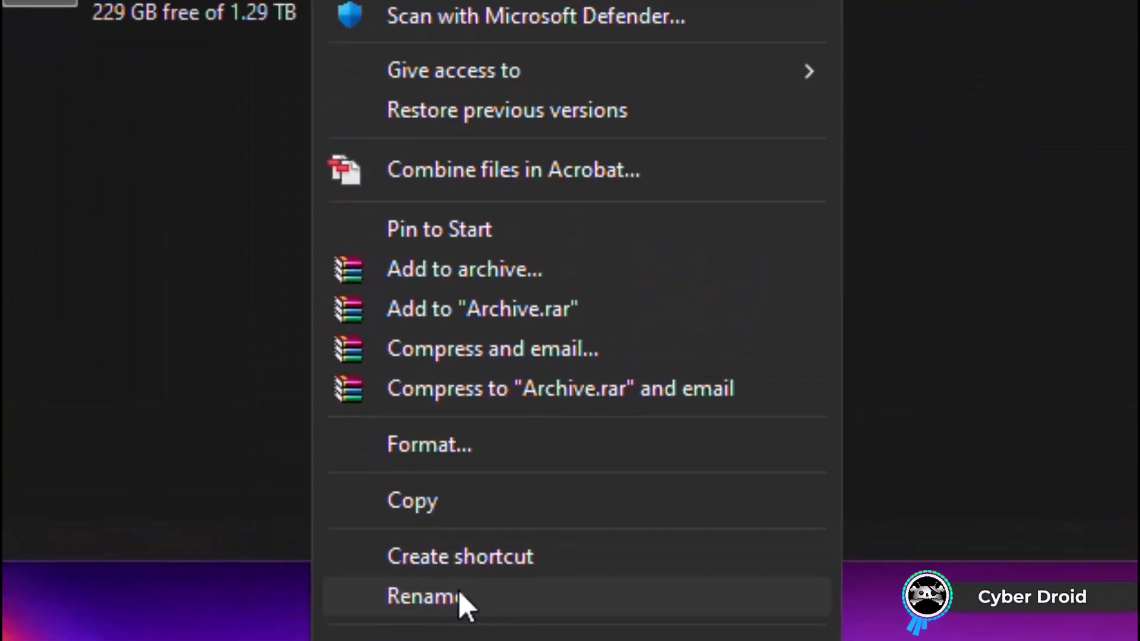
pyautogui.click(415, 508)
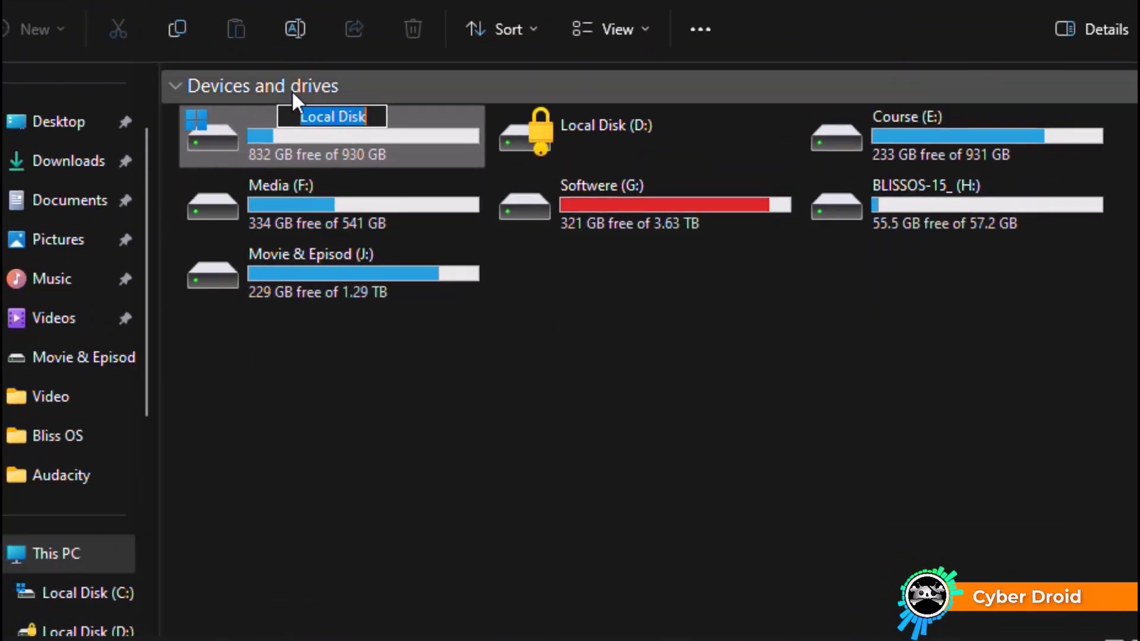
pyautogui.click(345, 162)
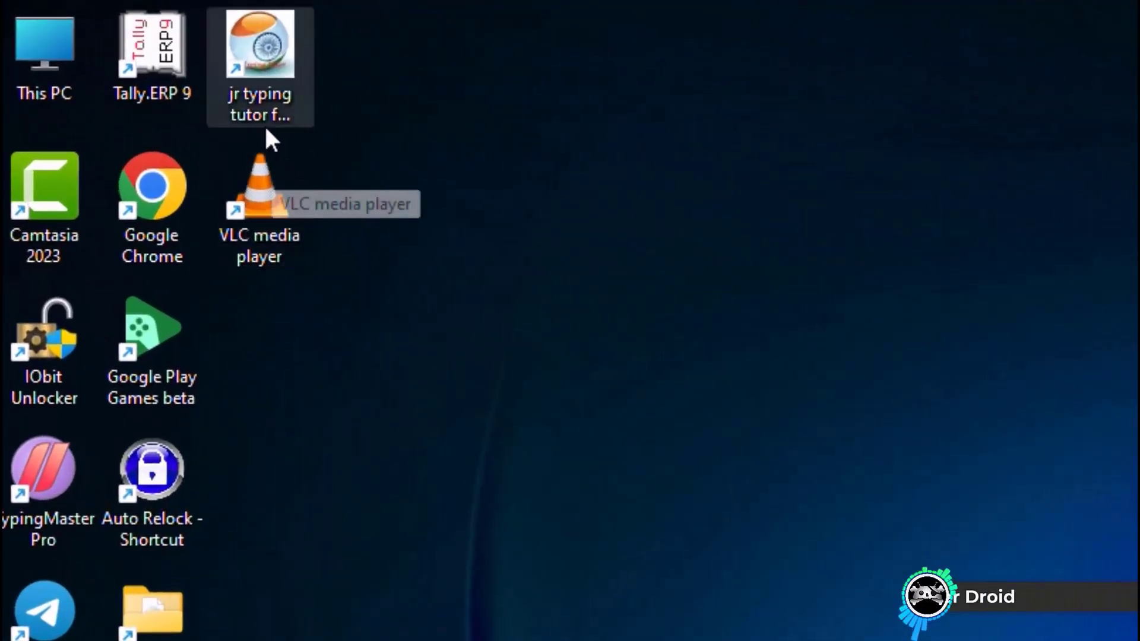
# Open the computer's management console from This PC and show Disk Management.
pyautogui.rightClick(30, 58)
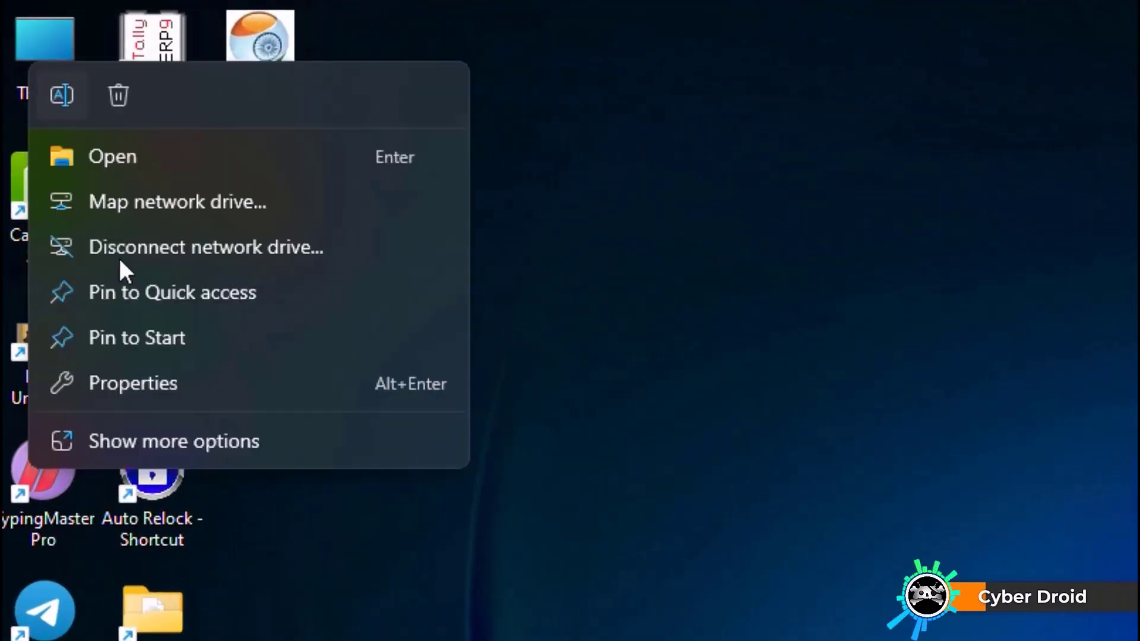
pyautogui.click(203, 455)
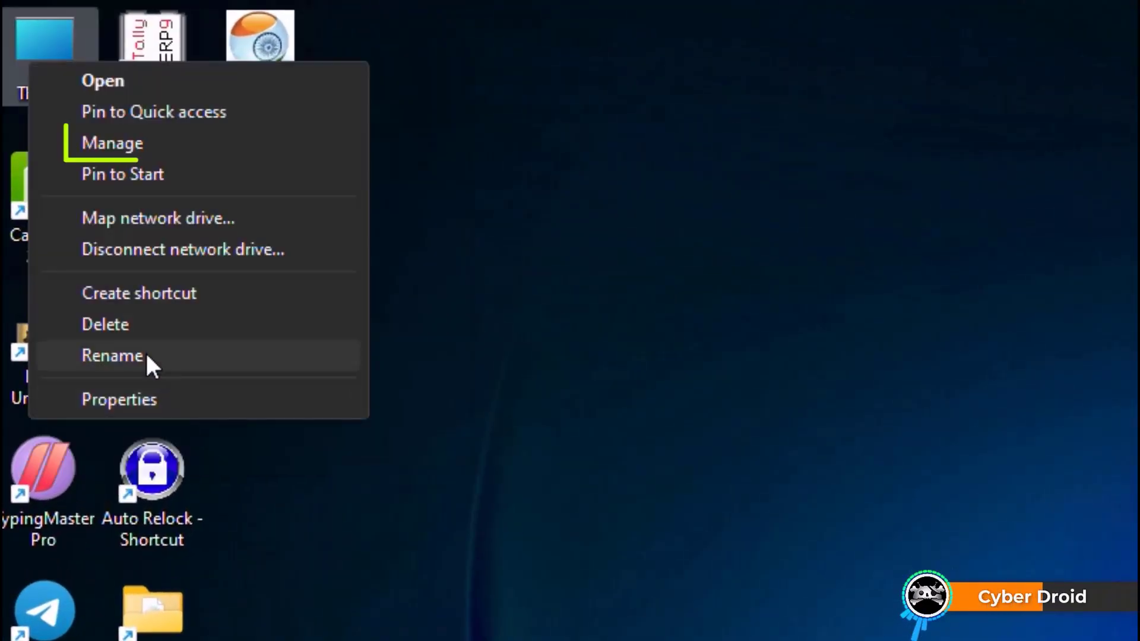
pyautogui.click(105, 152)
pyautogui.click(189, 379)
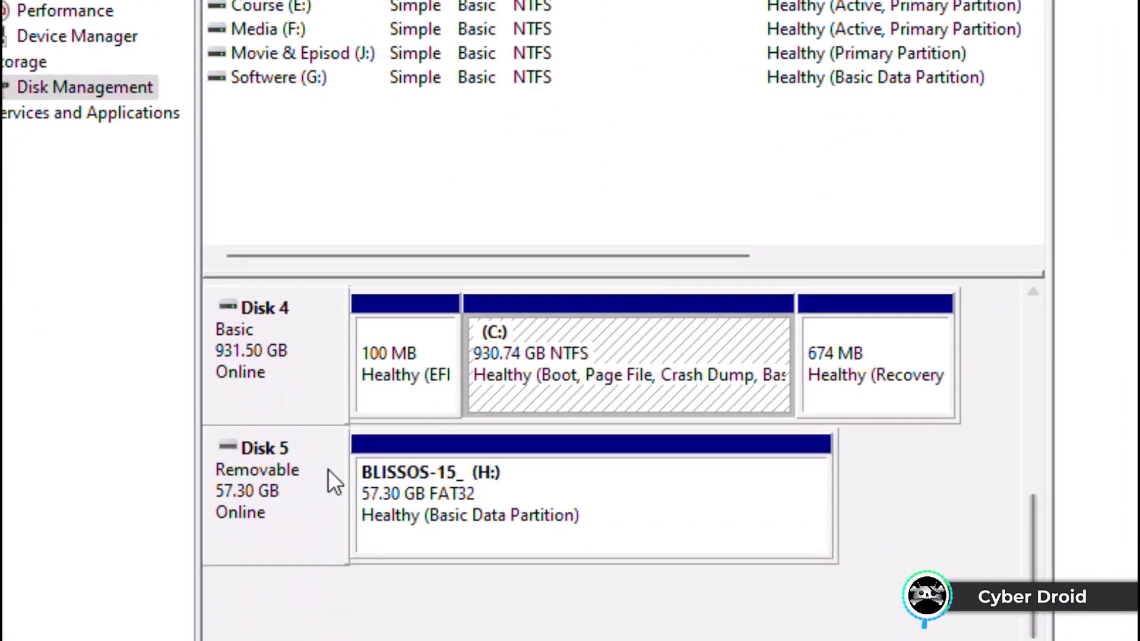
# Shrink the C: volume on Disk 4 by 20480 MB to free 20 GB of unallocated space.
pyautogui.rightClick(565, 334)
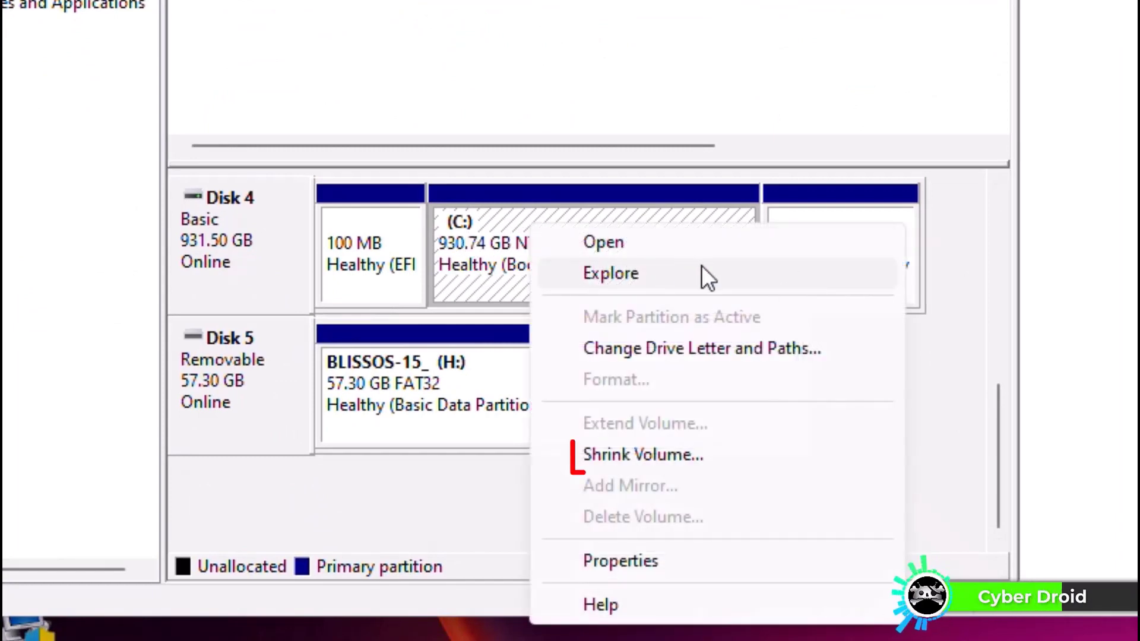
pyautogui.click(639, 462)
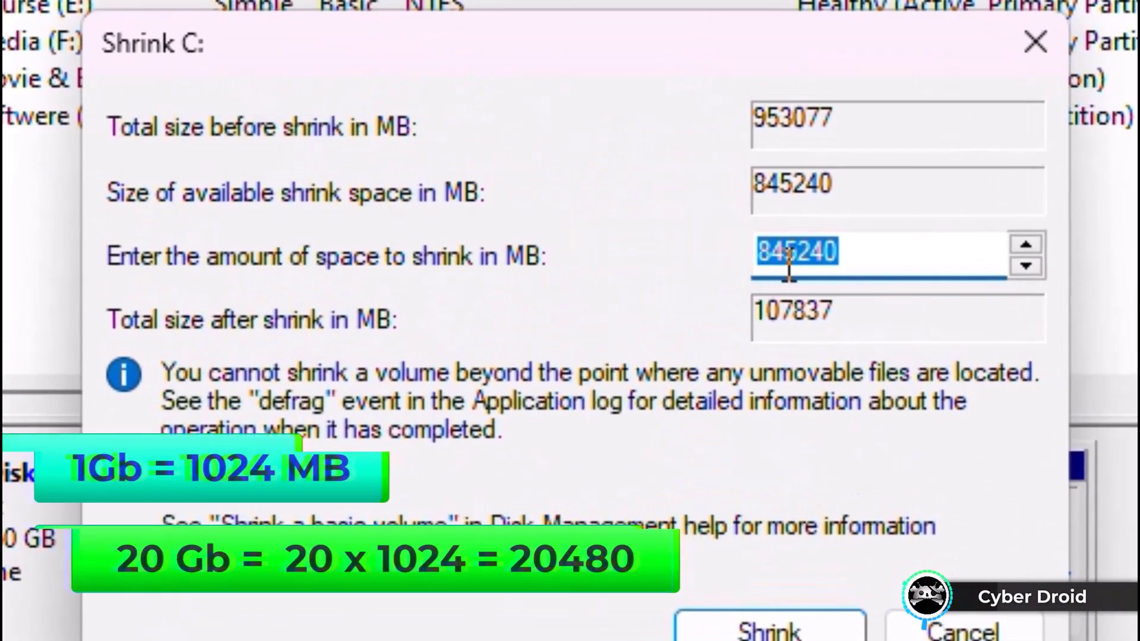
pyautogui.click(898, 267)
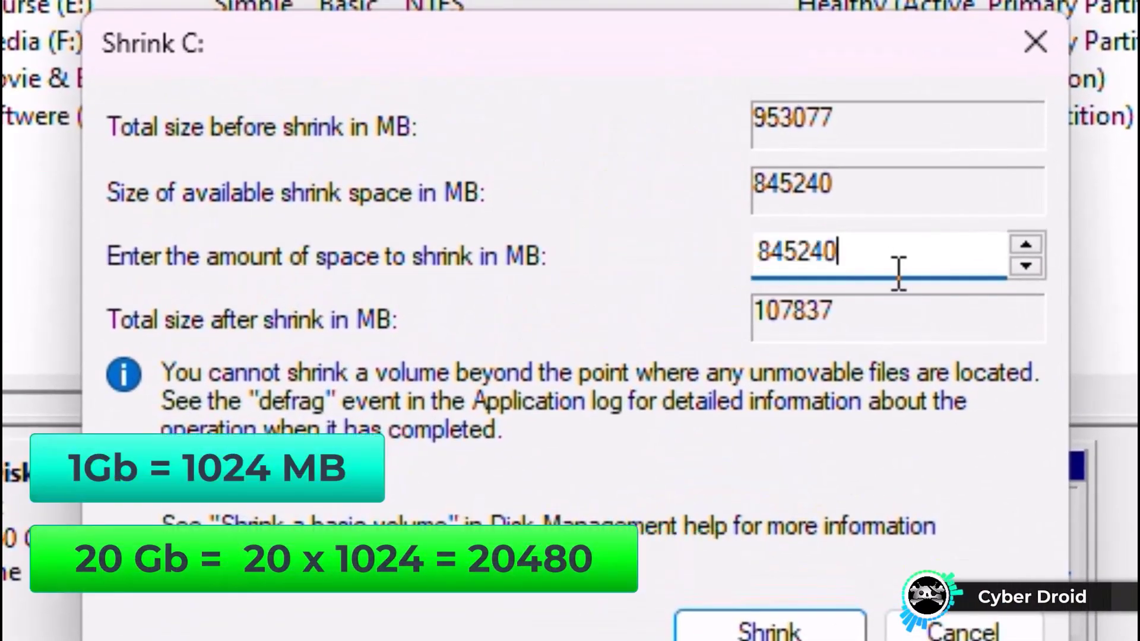
pyautogui.moveTo(867, 260); pyautogui.dragTo(656, 254)
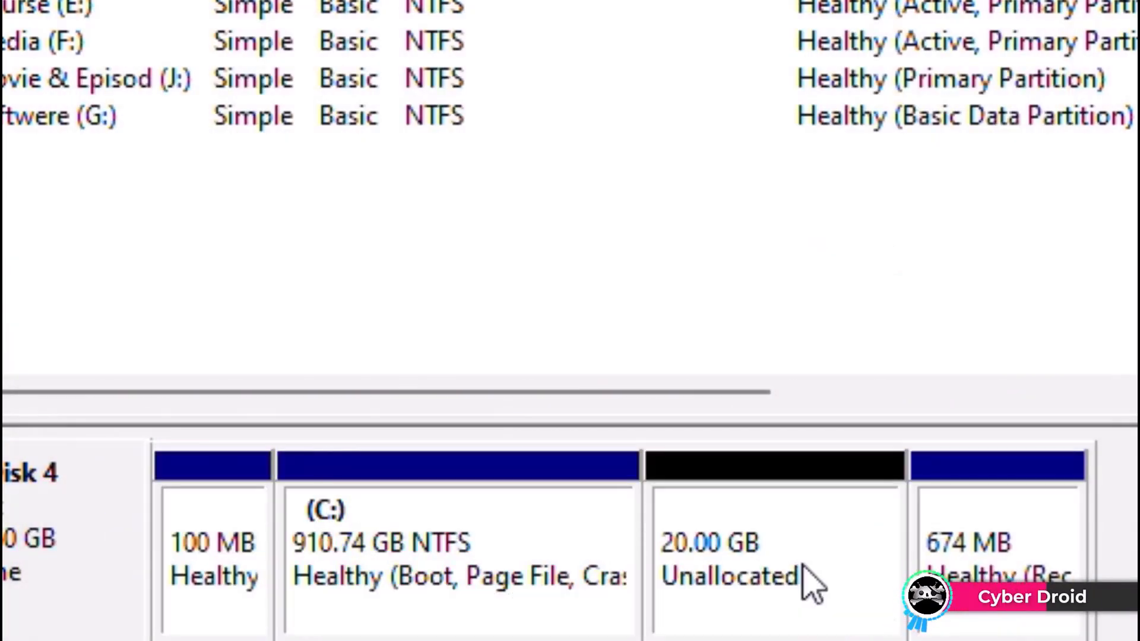
# Create a simple volume in the 20 GB unallocated space with drive letter I, NTFS, default allocation size and the label New Volume.
pyautogui.rightClick(809, 562)
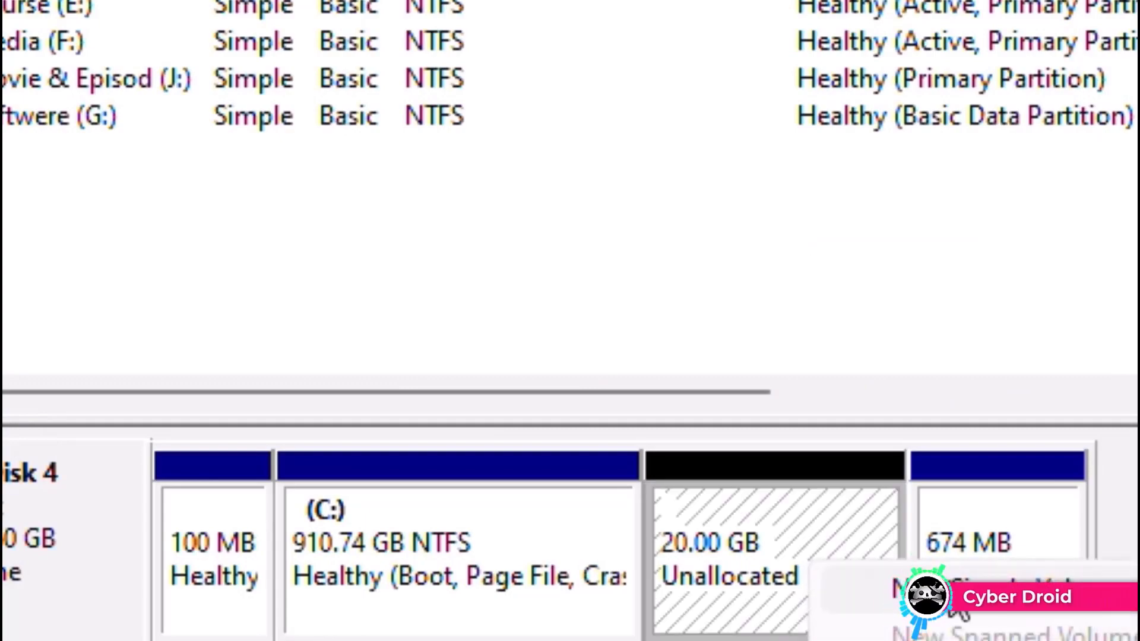
pyautogui.click(956, 592)
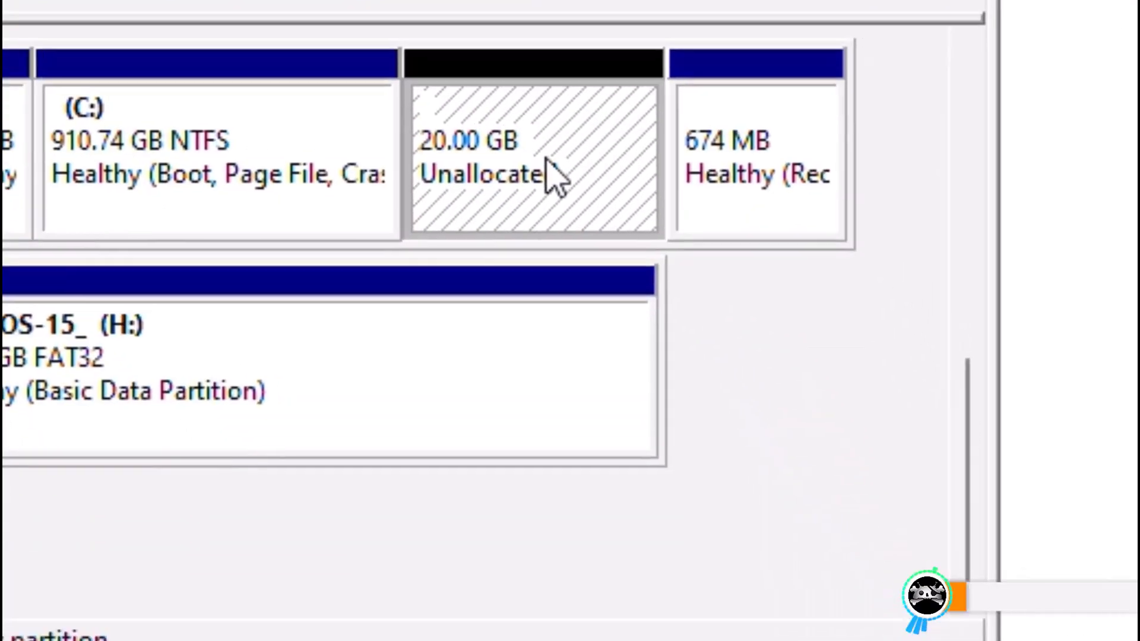
pyautogui.rightClick(793, 569)
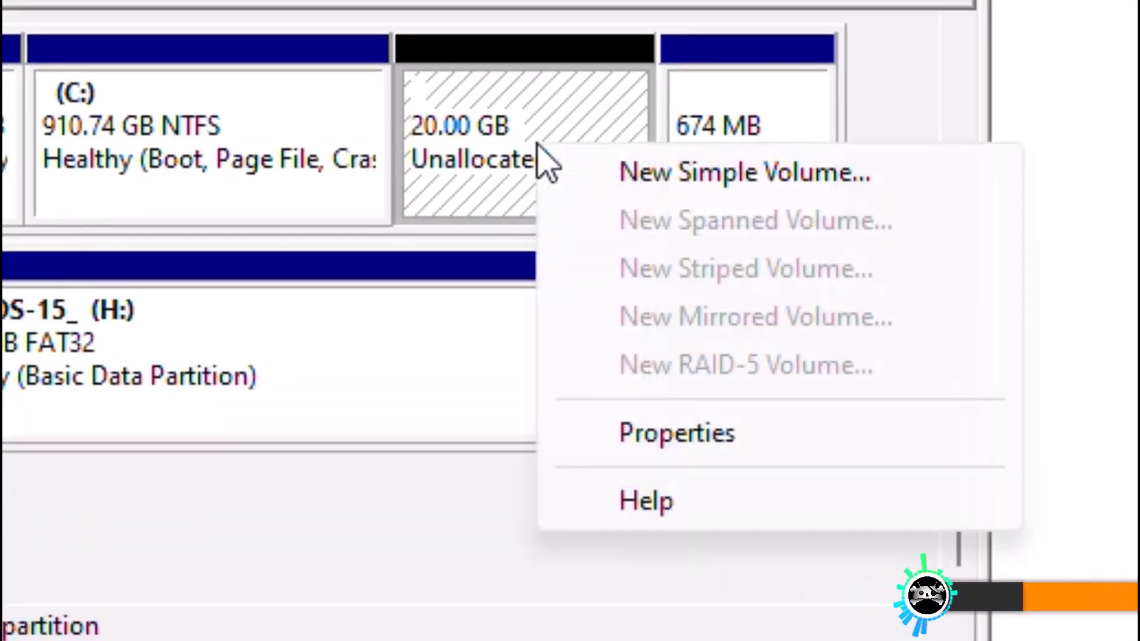
pyautogui.click(624, 170)
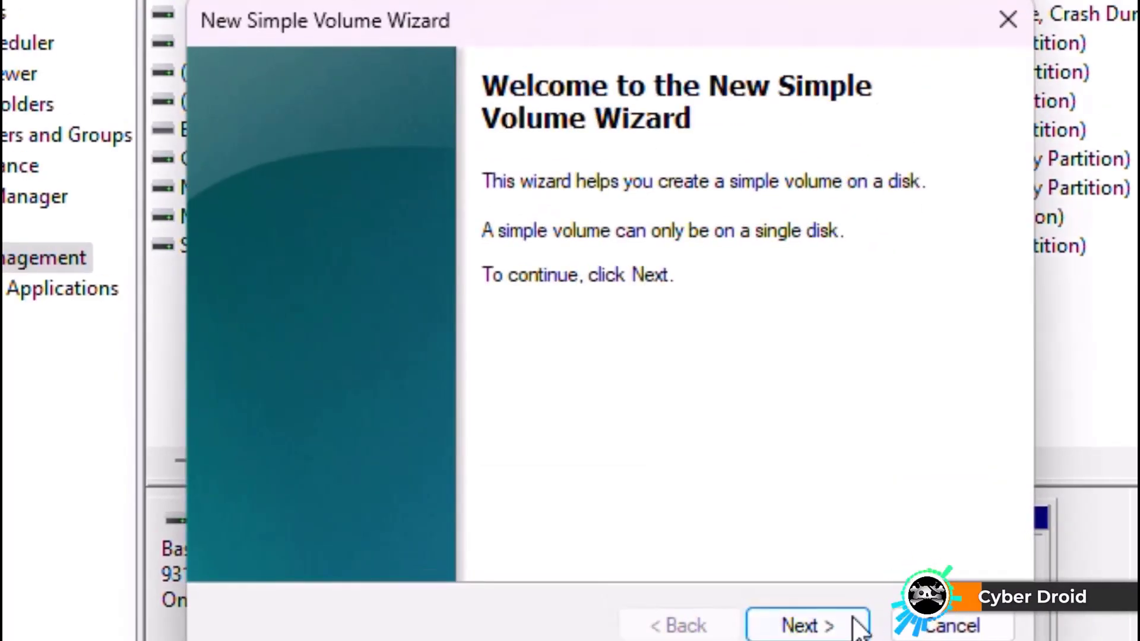
pyautogui.click(819, 627)
pyautogui.click(817, 630)
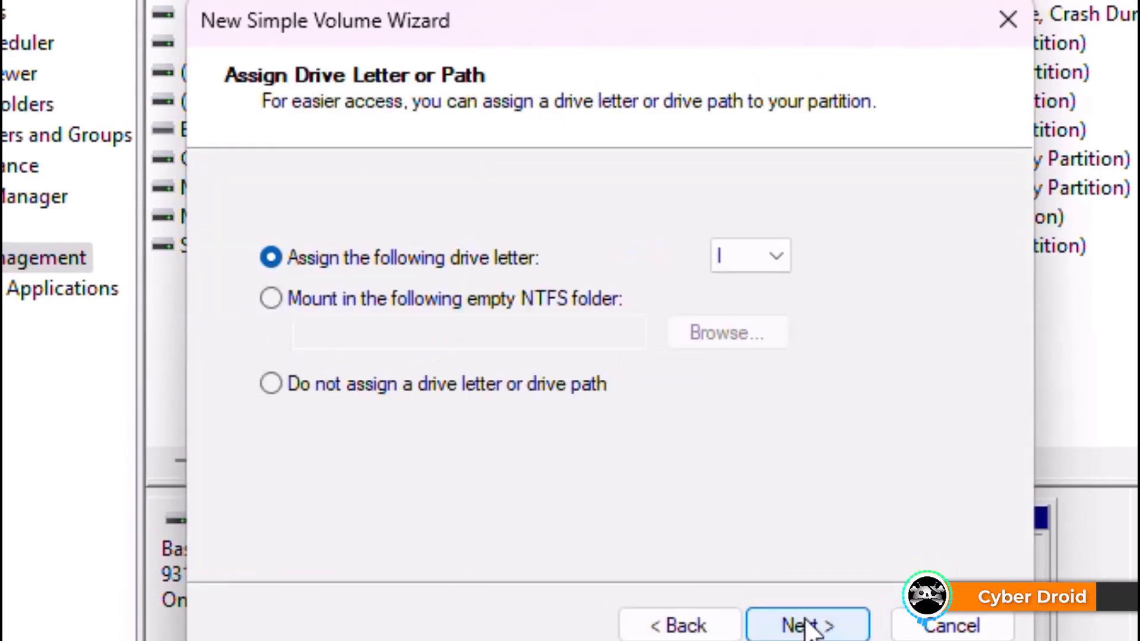
pyautogui.click(808, 627)
pyautogui.click(825, 623)
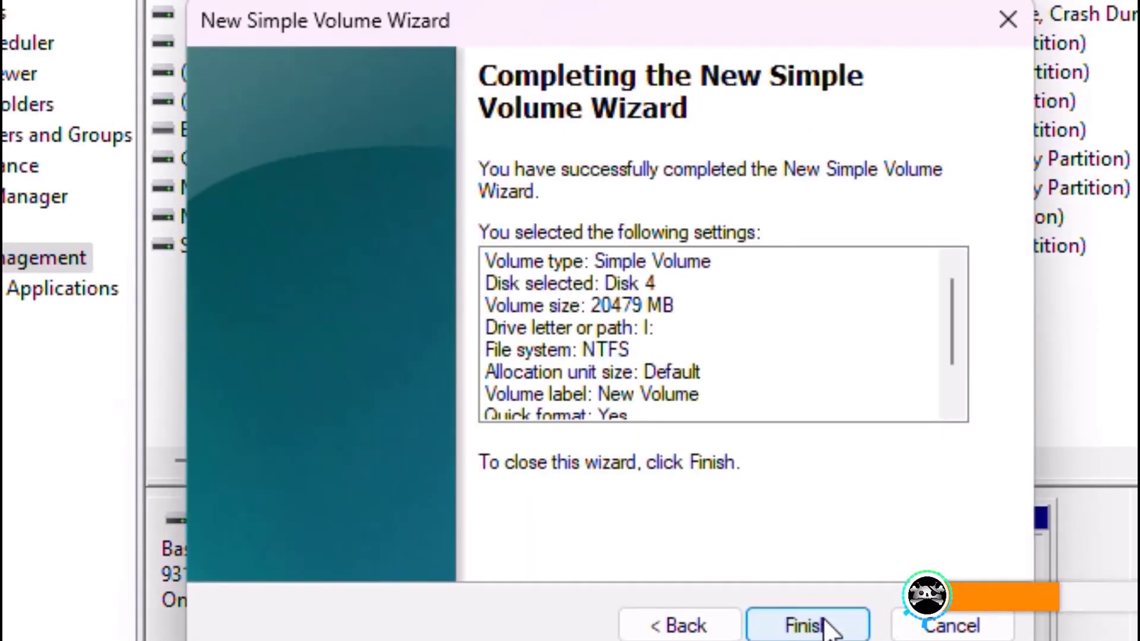
pyautogui.click(818, 622)
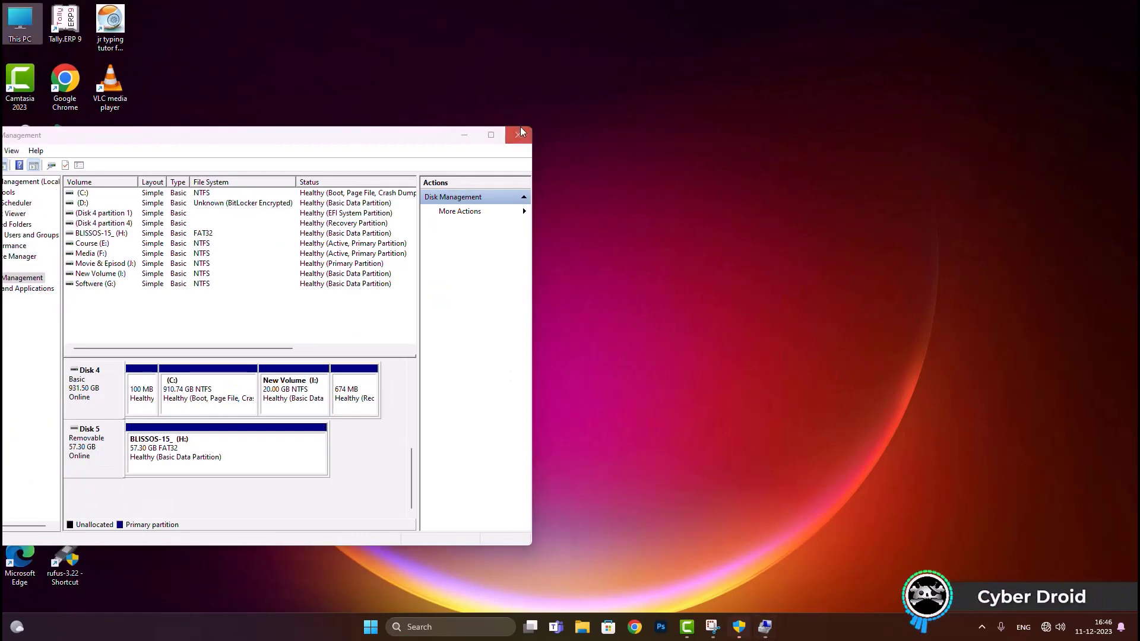
# Close Computer Management and rename the New Volume (I:) drive in This PC to Android OS, granting administrator permission.
pyautogui.click(520, 127)
pyautogui.doubleClick(21, 18)
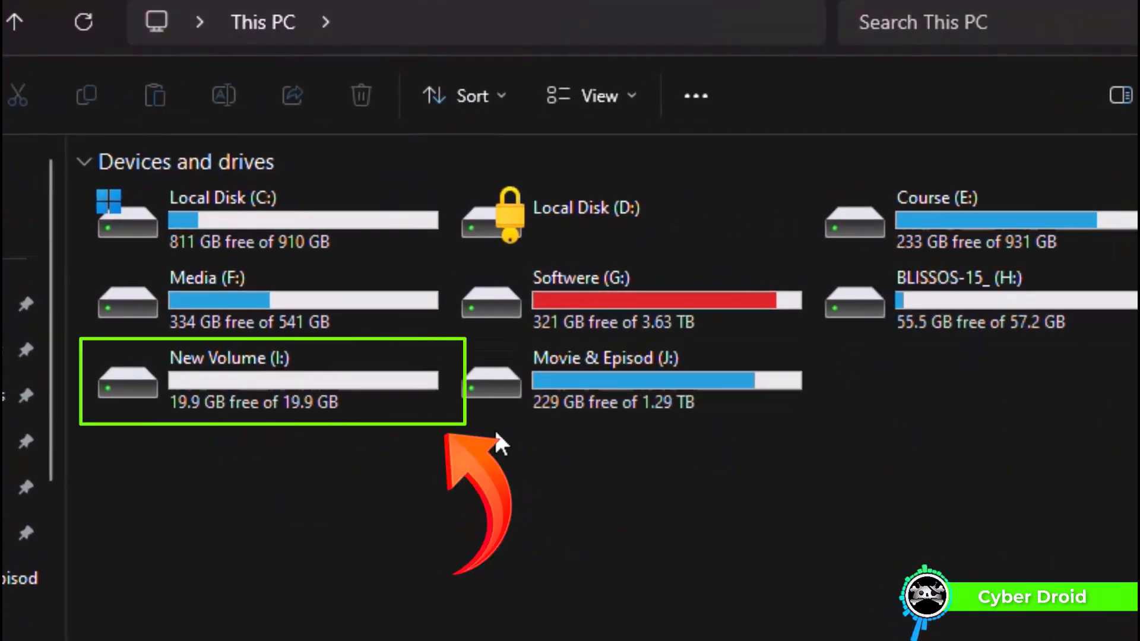
pyautogui.click(255, 357)
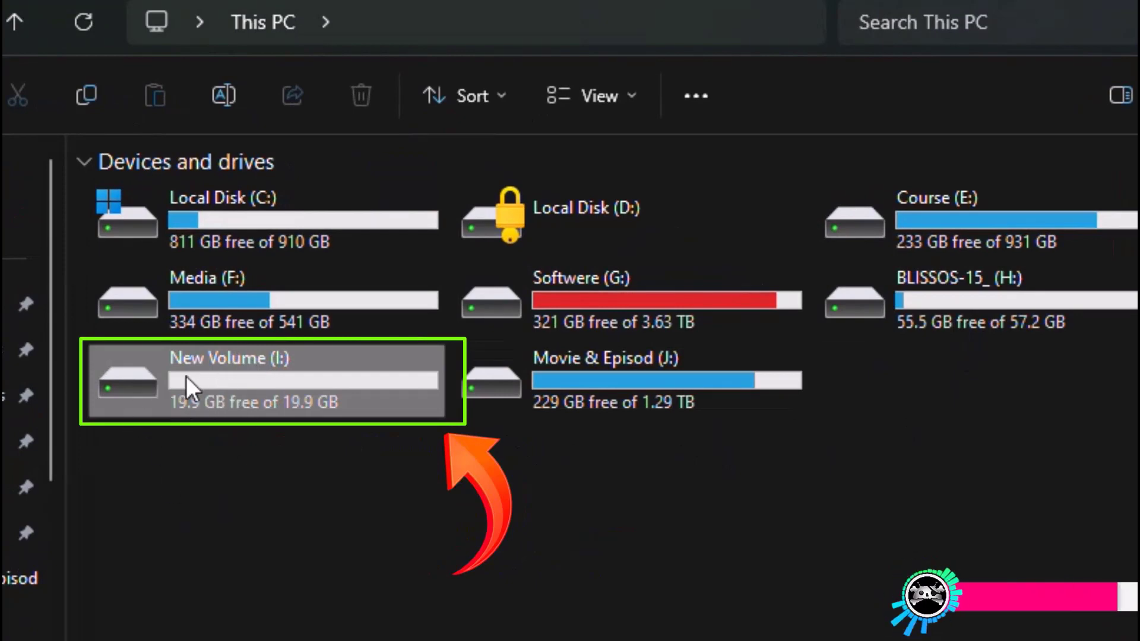
pyautogui.rightClick(229, 383)
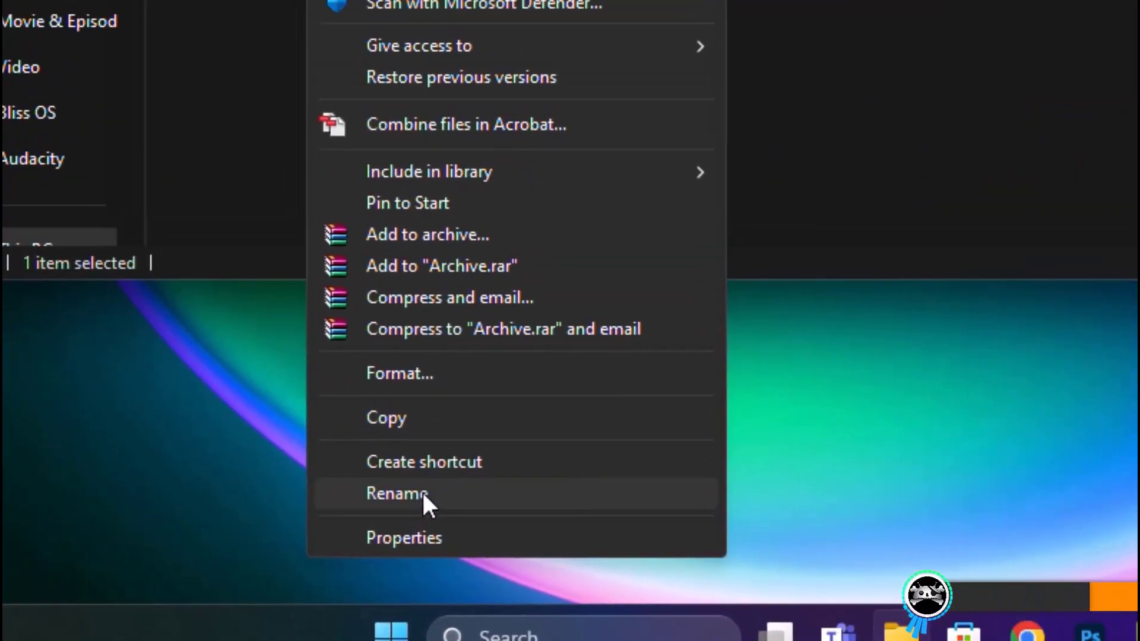
pyautogui.click(415, 460)
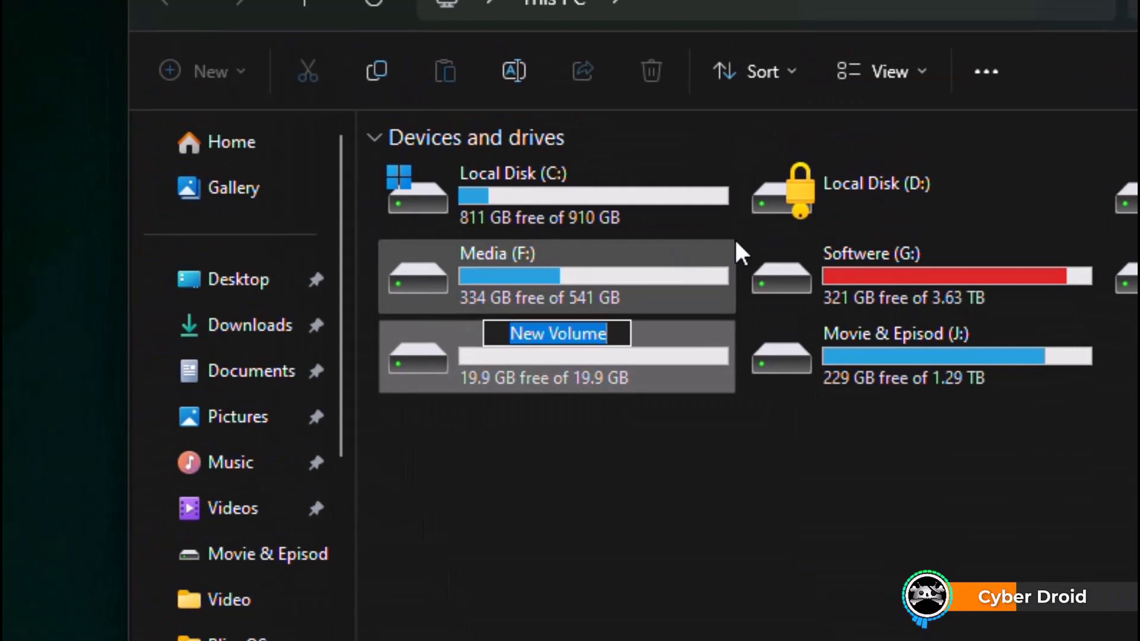
pyautogui.write('Android OS')
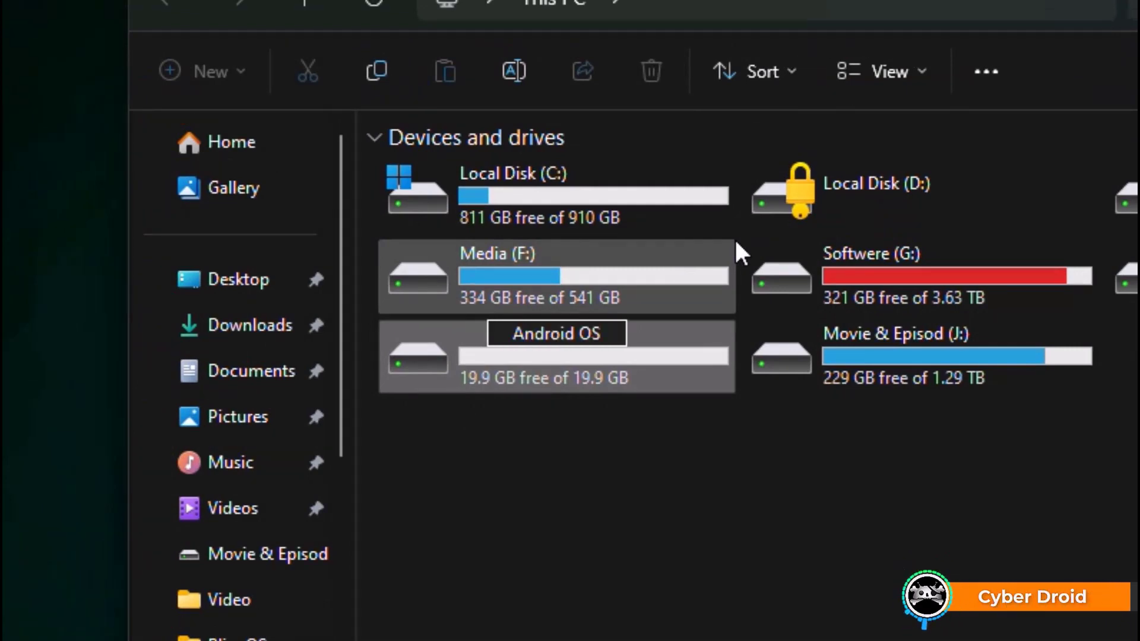
pyautogui.press('Return')
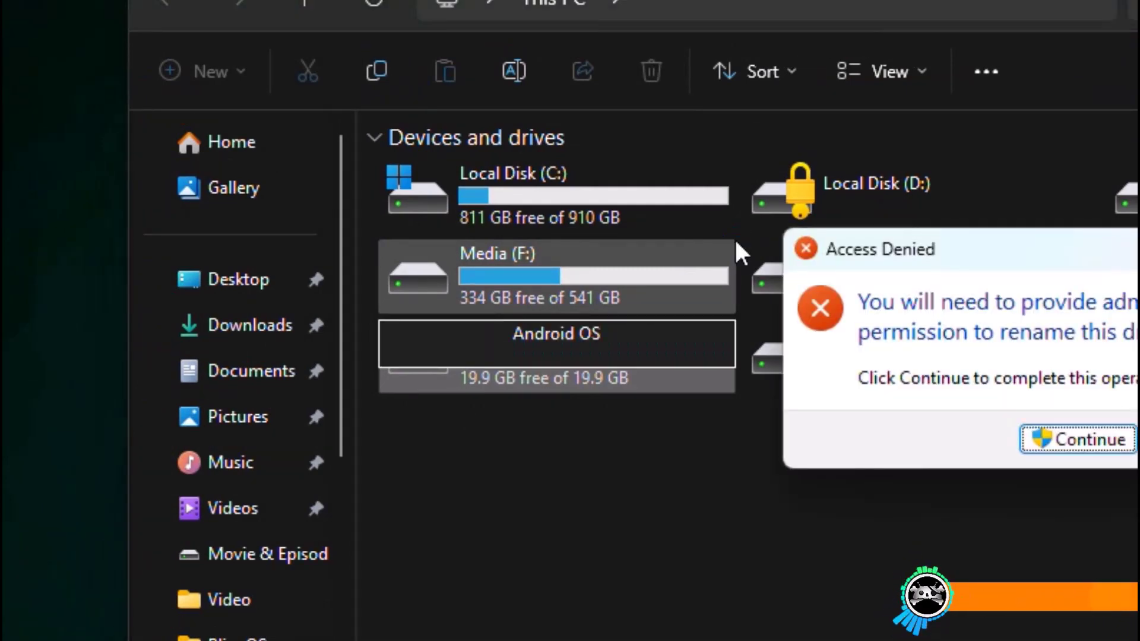
pyautogui.click(1067, 445)
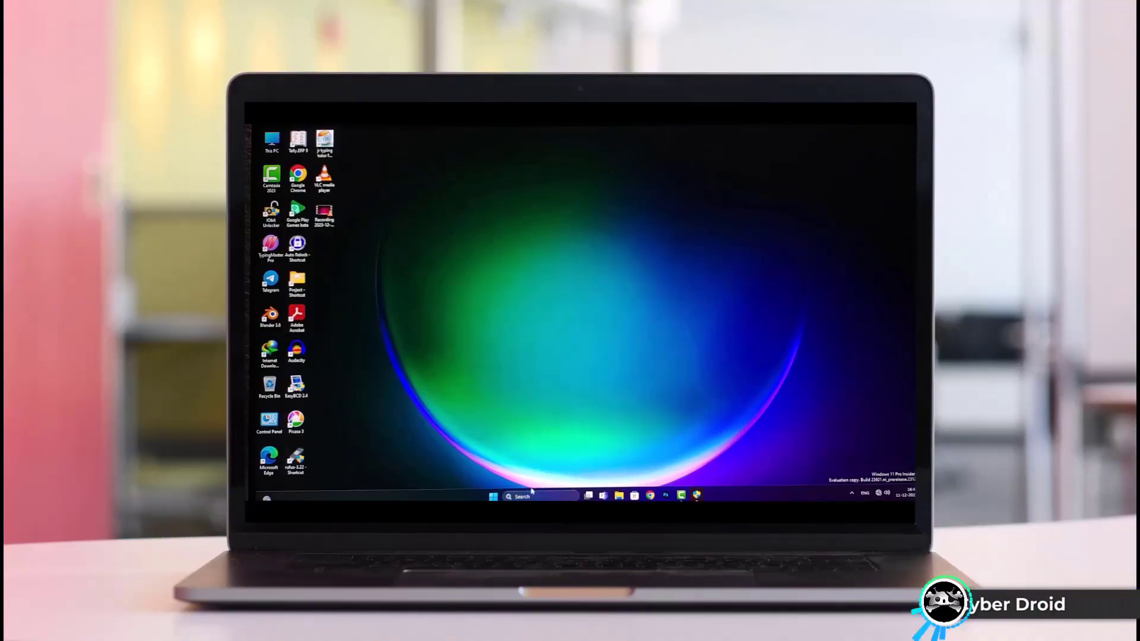
# Restart the PC and boot it from the UEFI: USB, Partition 1 device.
pyautogui.click(493, 496)
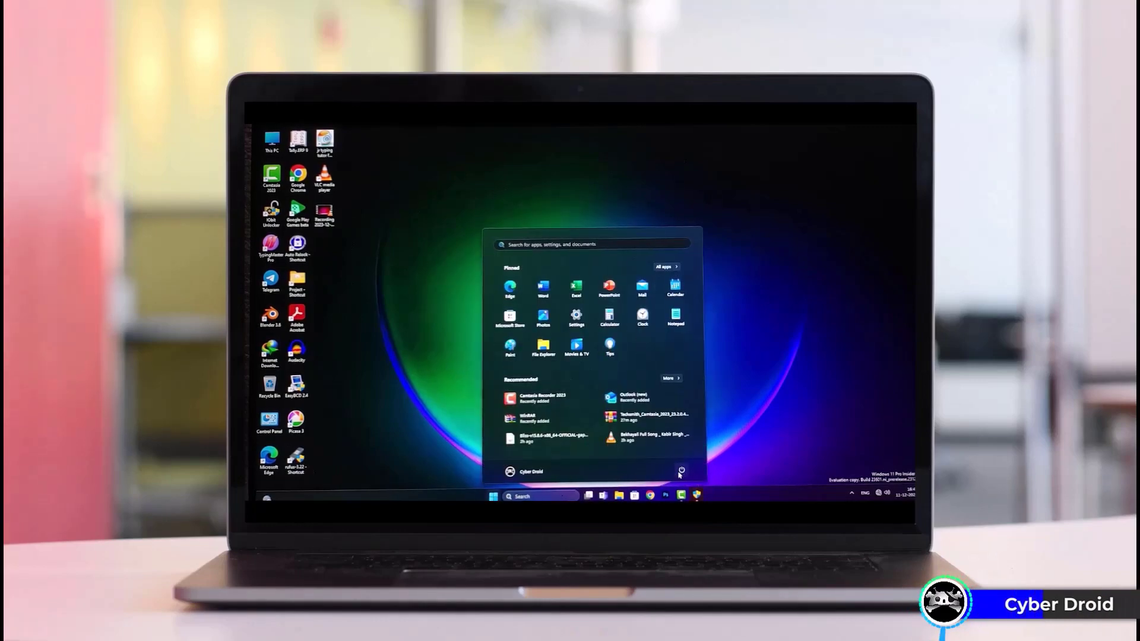
pyautogui.click(681, 470)
pyautogui.click(689, 447)
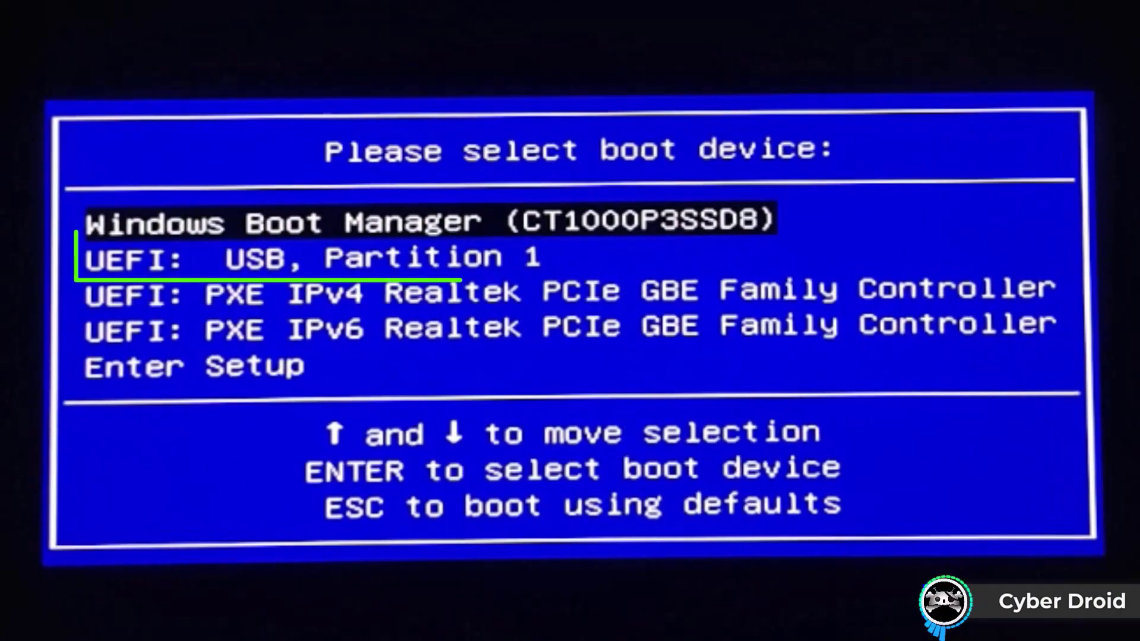
pyautogui.press('Down')
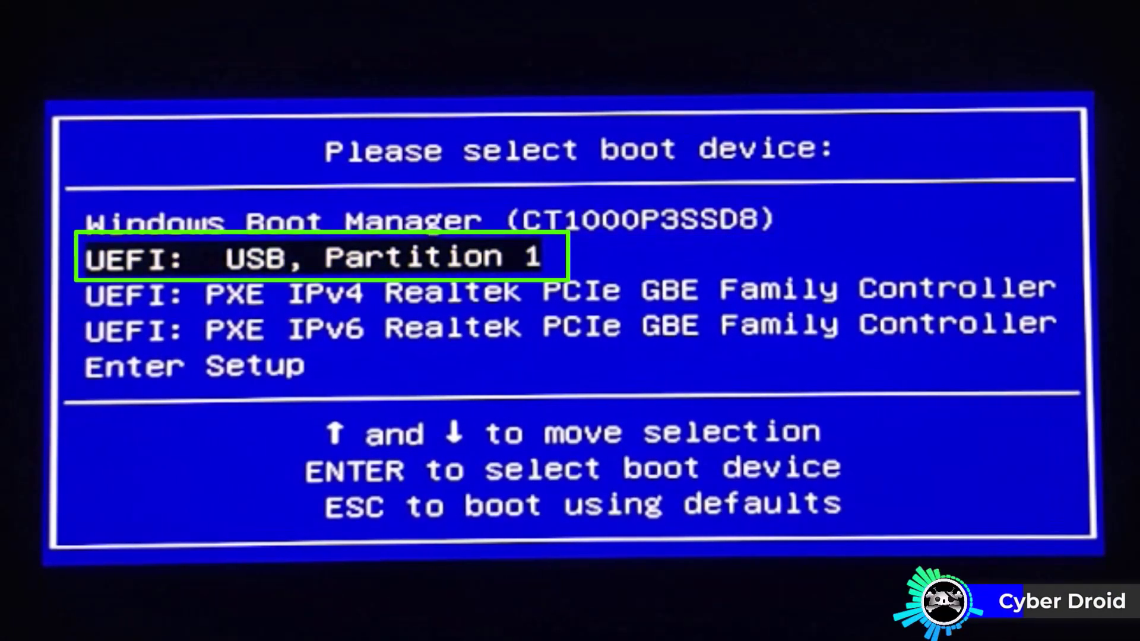
pyautogui.press('Return')
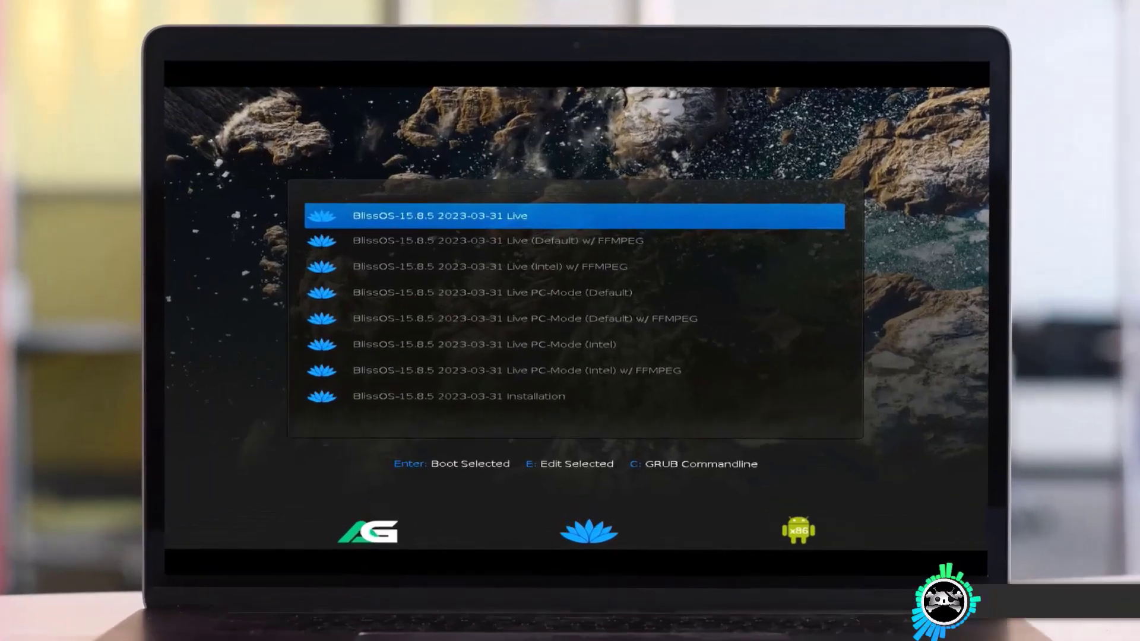
# Boot the BlissOS-15.8.5 2023-03-31 Installation entry from the USB drive's boot list.
pyautogui.press('Down')
pyautogui.press('Down')
pyautogui.press('Down')
pyautogui.press('Down')
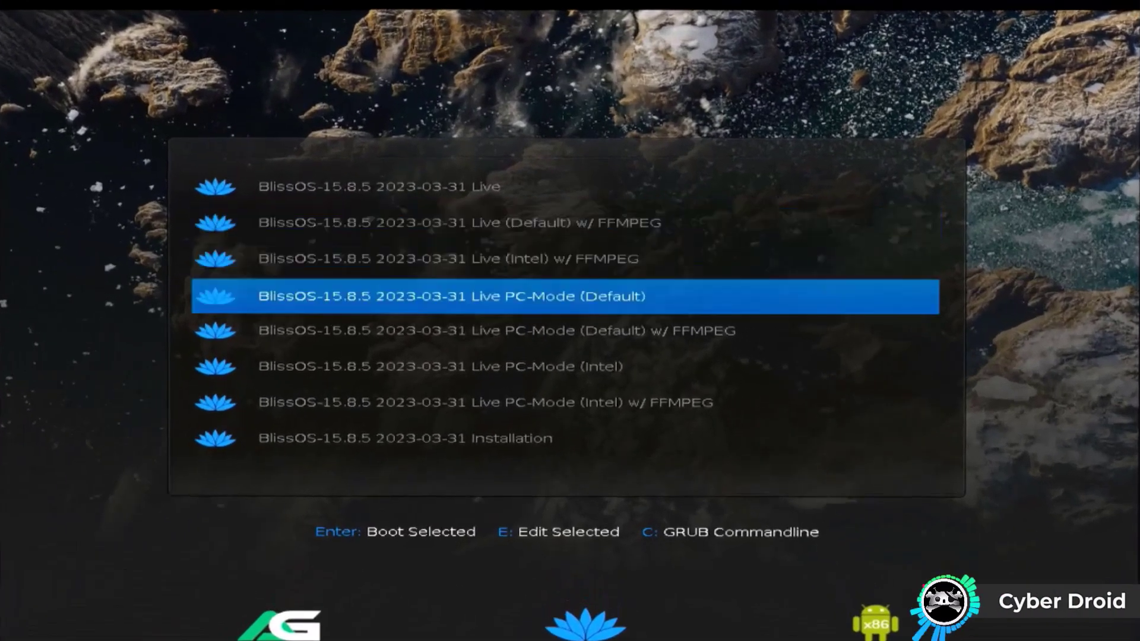
pyautogui.press('Down')
pyautogui.press('Down')
pyautogui.press('Down')
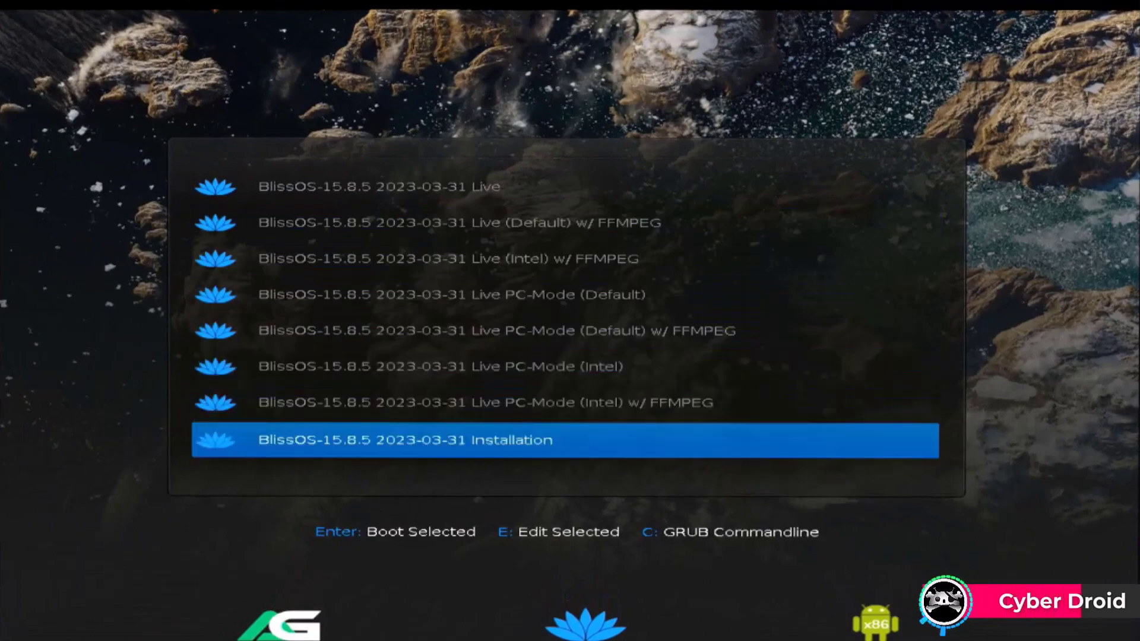
pyautogui.press('Return')
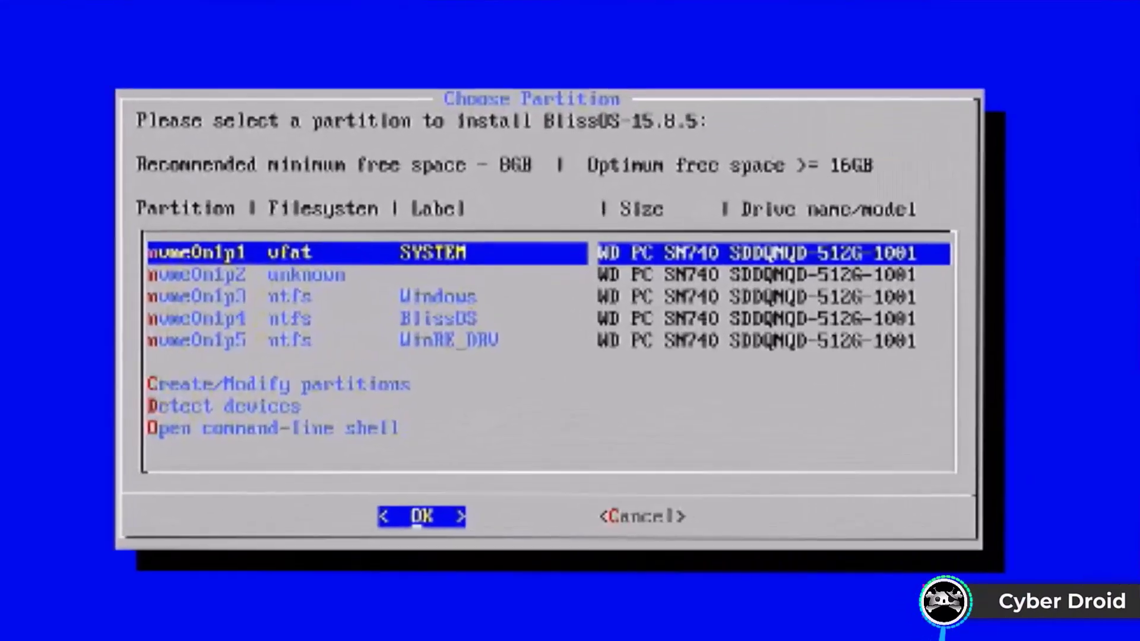
# Choose the NTFS partition nvme0n1p4 labelled BlissOS as the installation target for BlissOS-15.8.5.
pyautogui.press('Down')
pyautogui.press('Down')
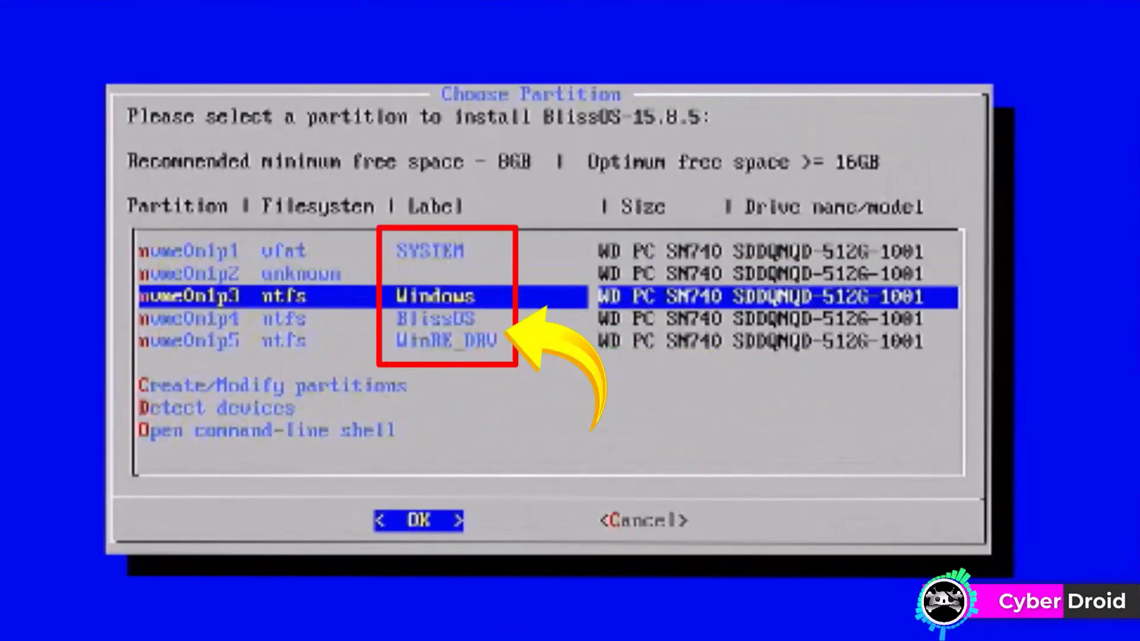
pyautogui.press('Down')
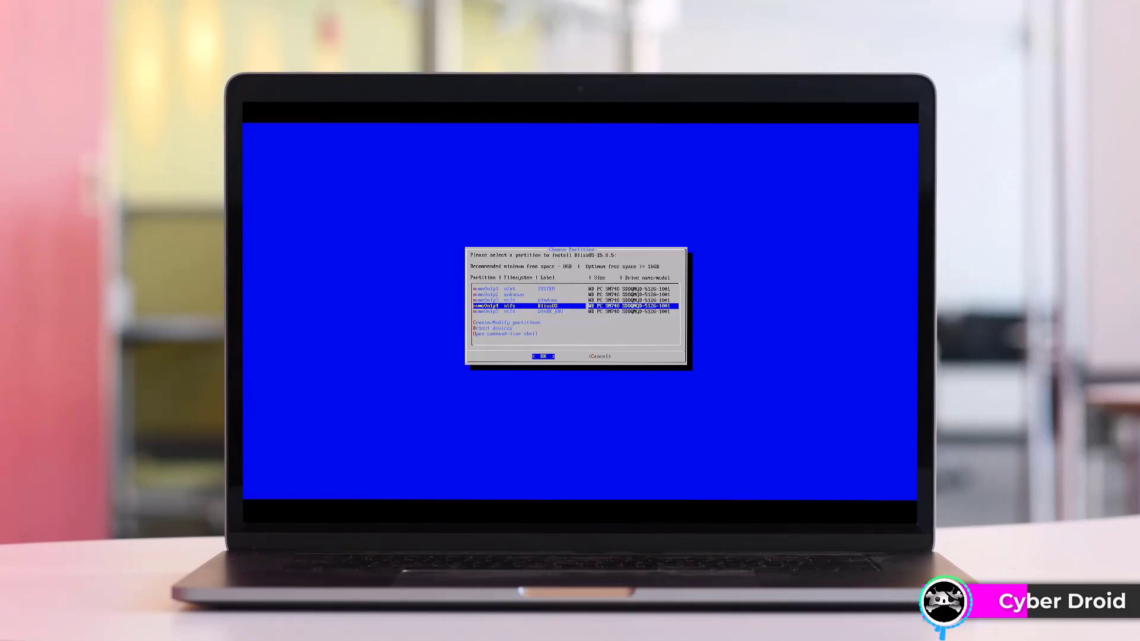
pyautogui.press('Return')
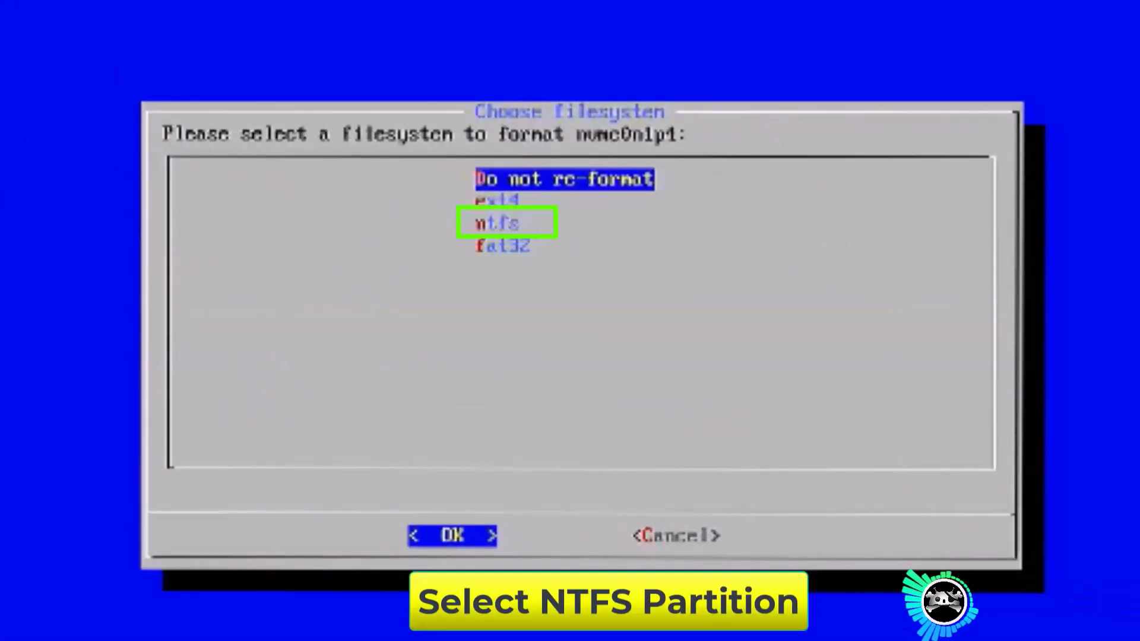
# Format the nvme0n1p4 partition as ext4, confirming the data loss, and agree to install EFI GRUB2.
pyautogui.press('Down')
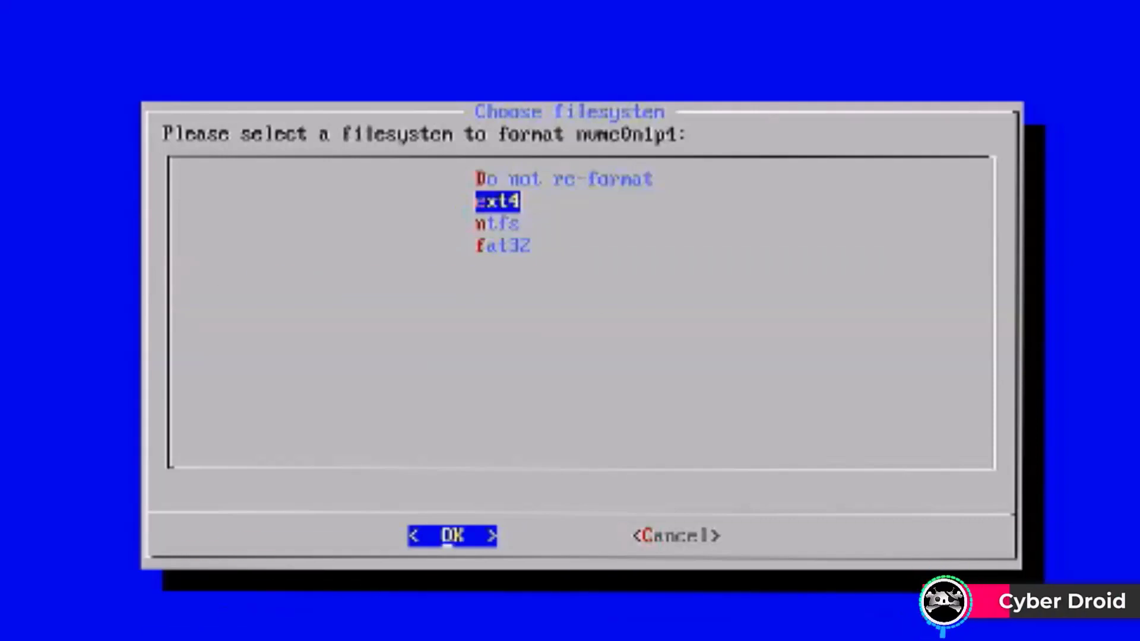
pyautogui.press('Return')
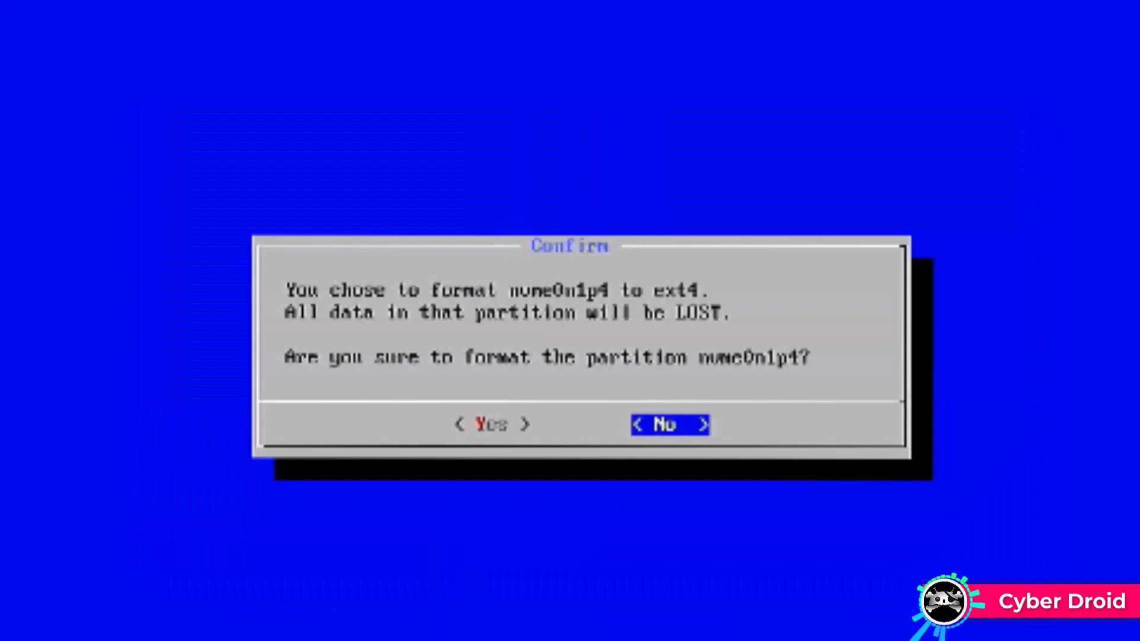
pyautogui.press('Left')
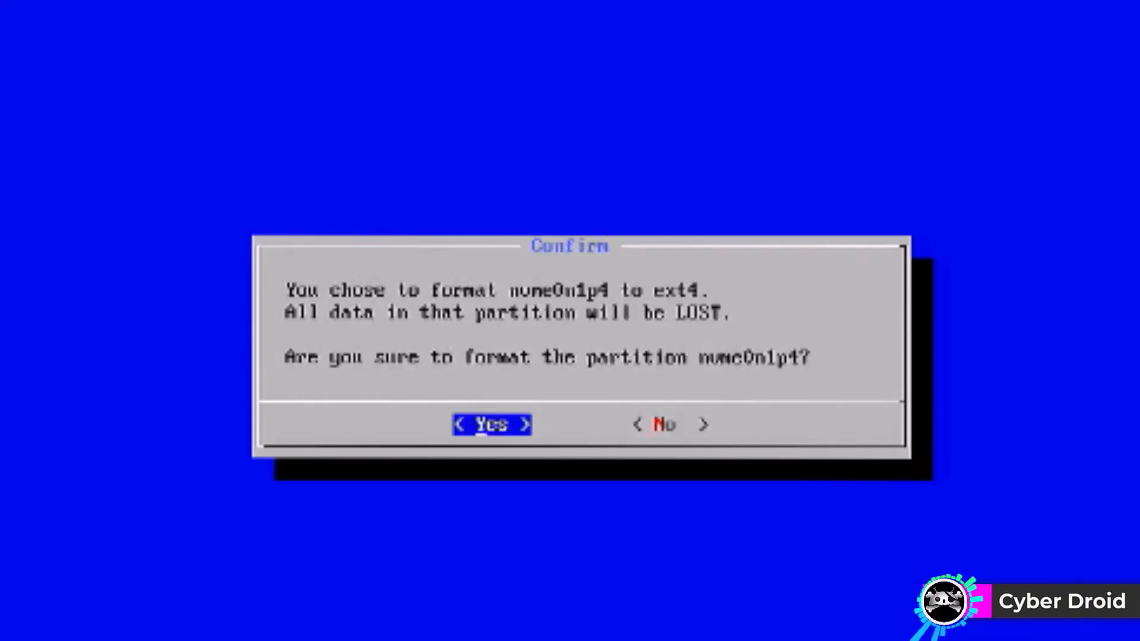
pyautogui.press('Return')
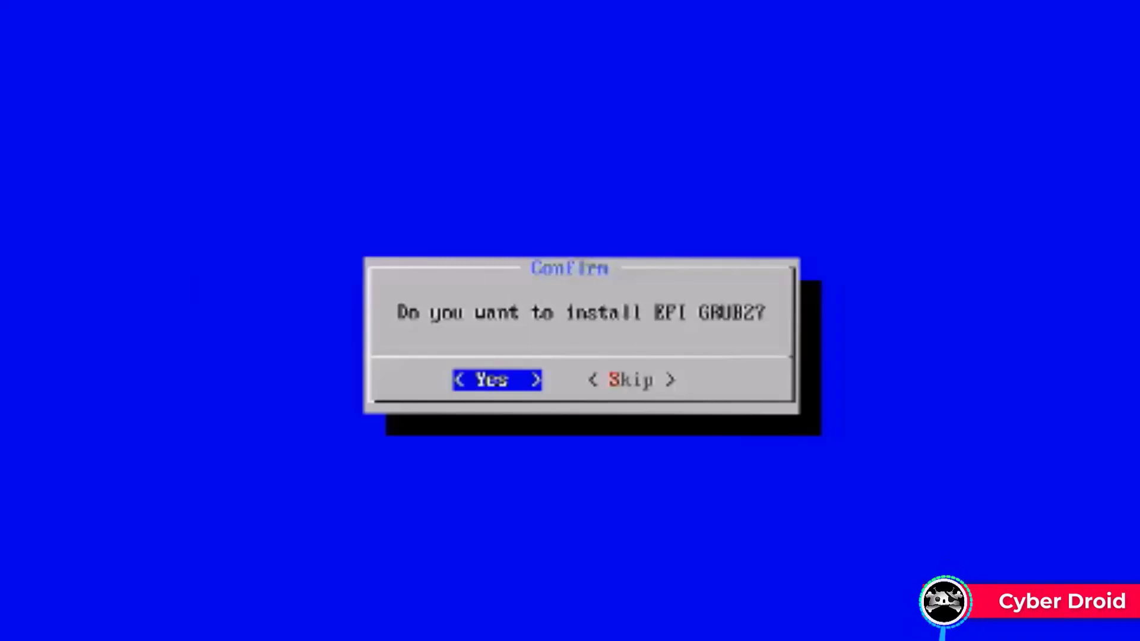
pyautogui.press('Return')
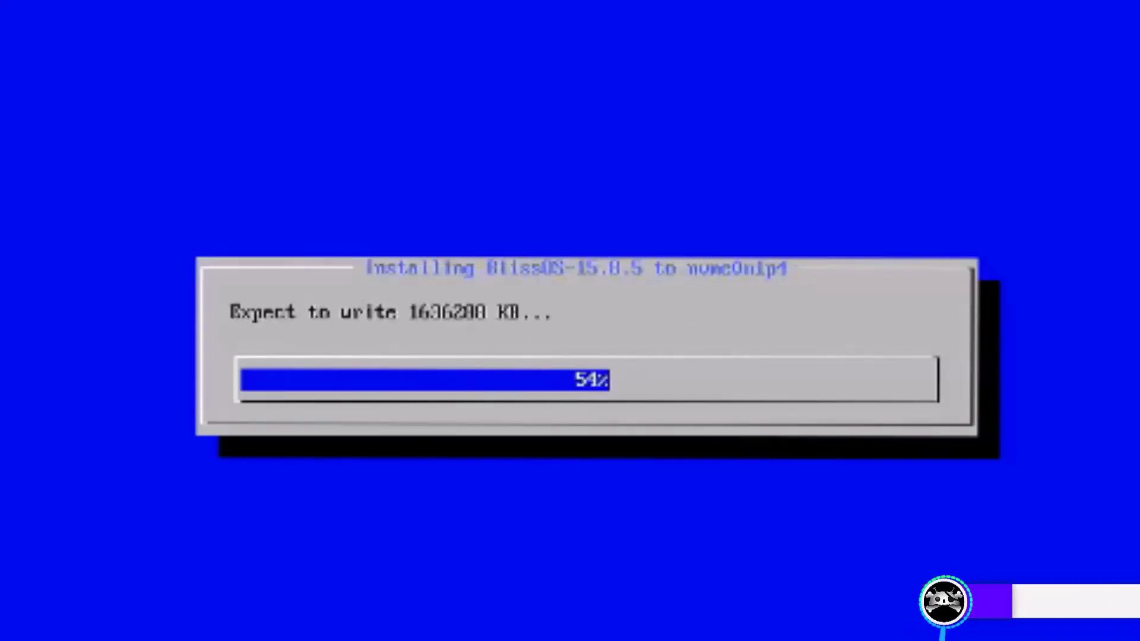